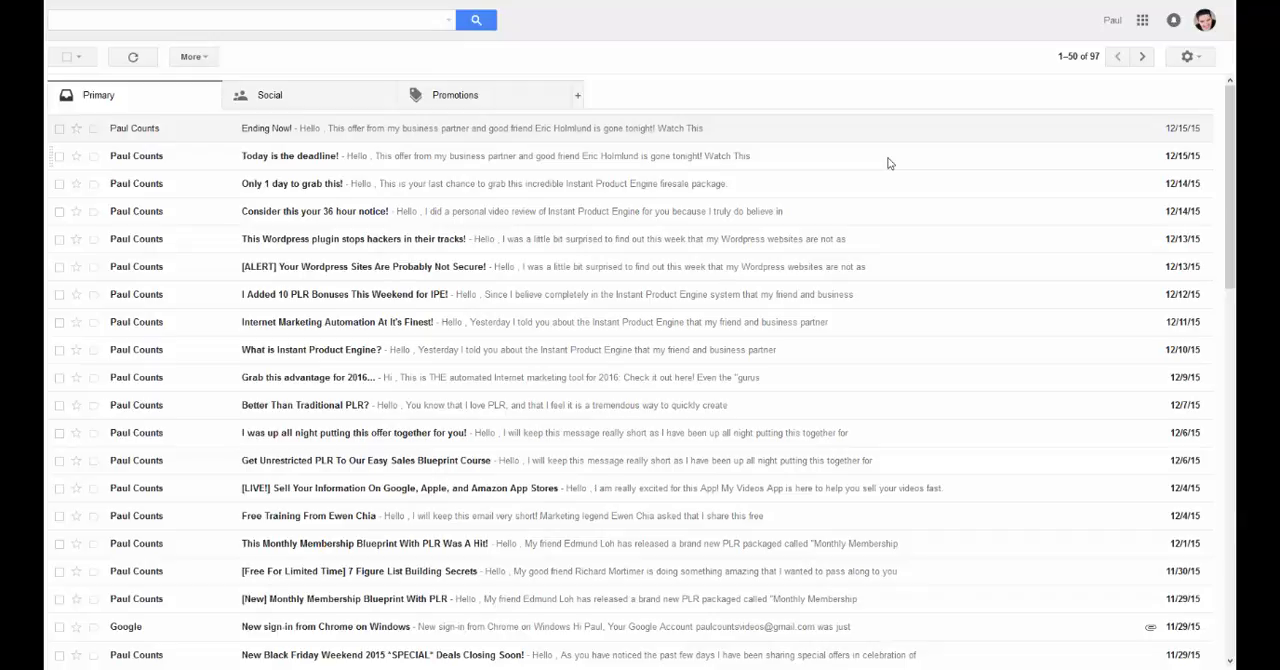
Step: Open the Accounts and Import settings of the current mail account
{"action": "left_click", "coordinate": [1200, 60]}
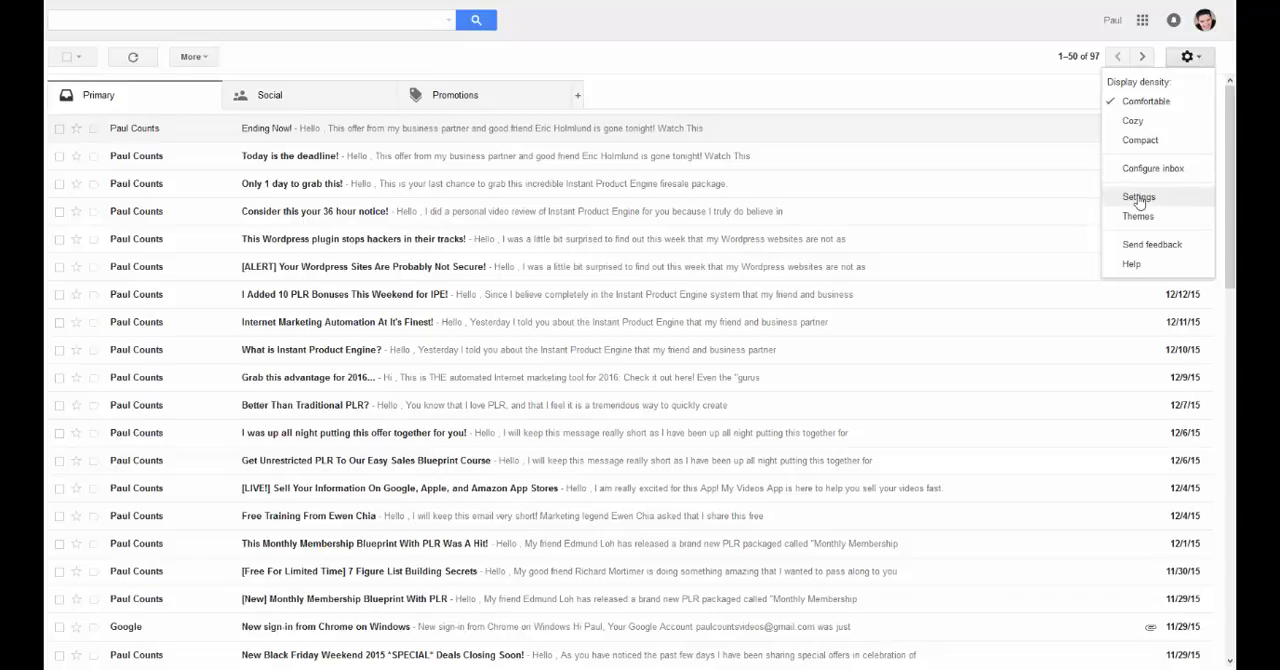
{"action": "left_click", "coordinate": [1138, 198]}
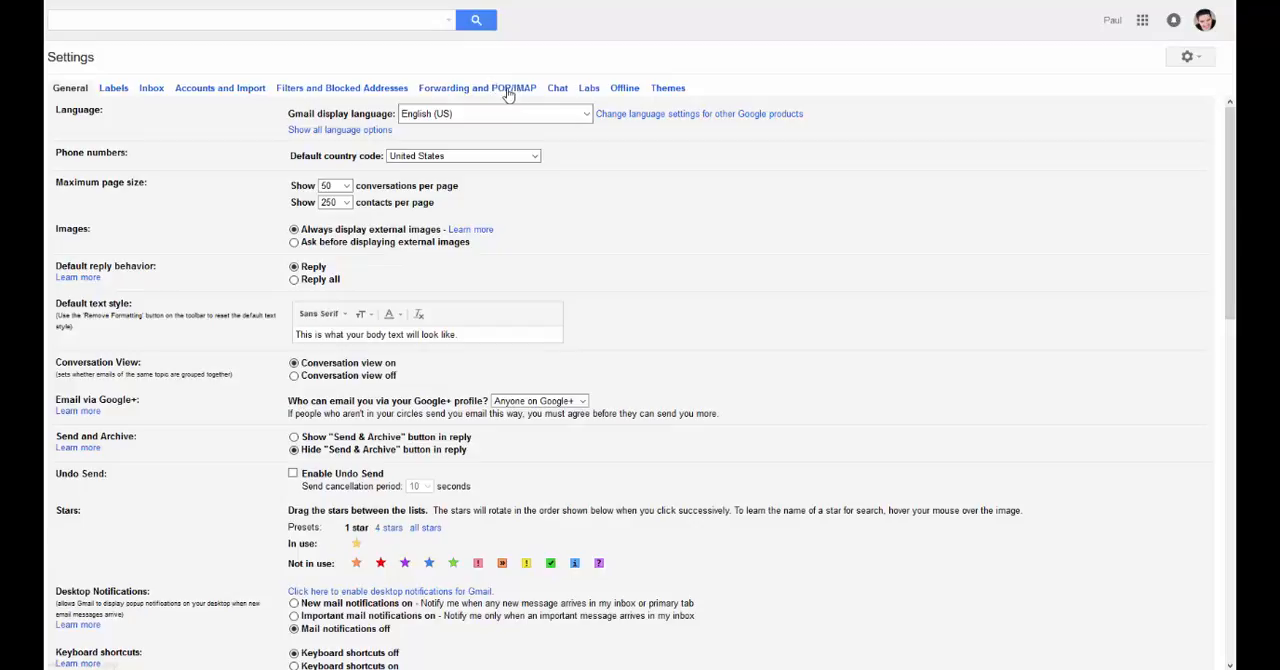
{"action": "left_click", "coordinate": [220, 88]}
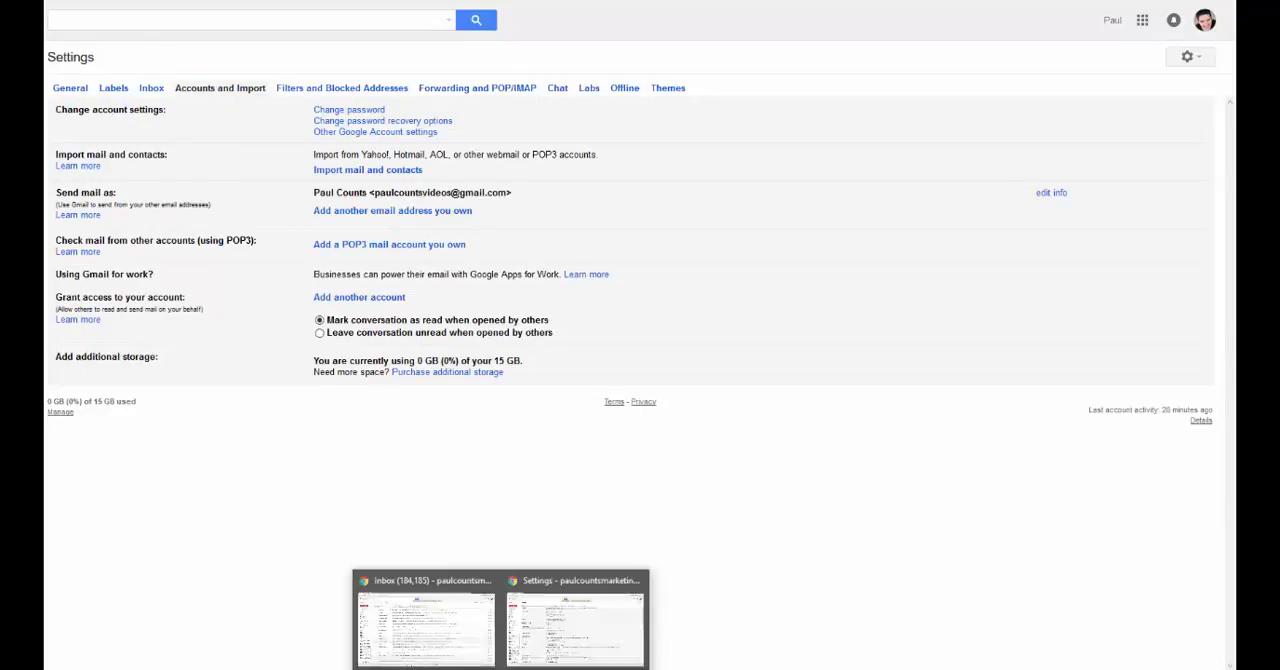
Step: Switch to the other Gmail account's settings window and open its Accounts and Import settings
{"action": "left_click", "coordinate": [551, 625]}
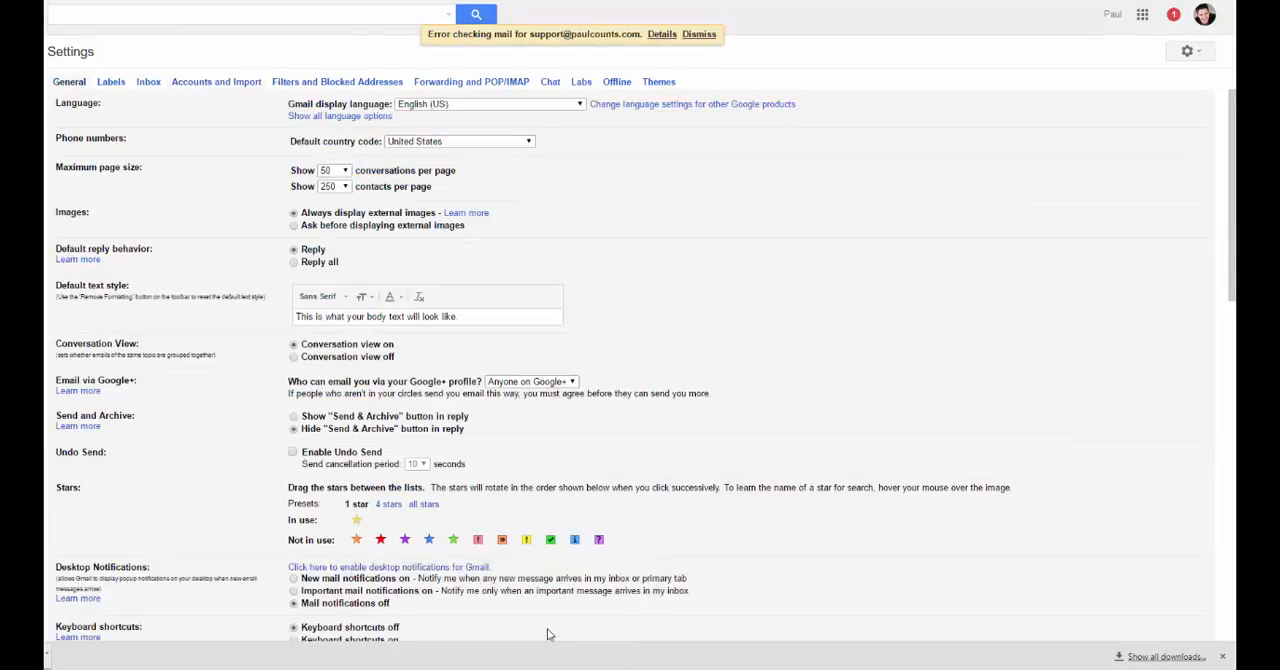
{"action": "left_click", "coordinate": [197, 83]}
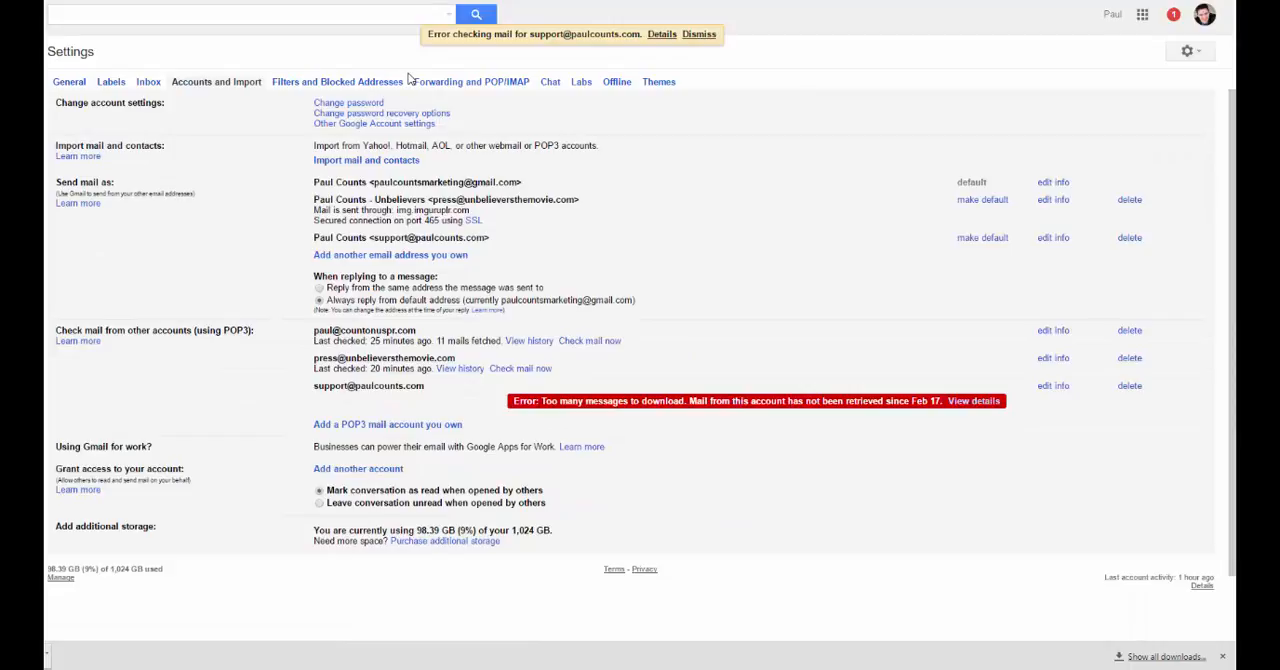
{"action": "scroll", "coordinate": [240, 327], "scroll_direction": "down", "scroll_amount": 2}
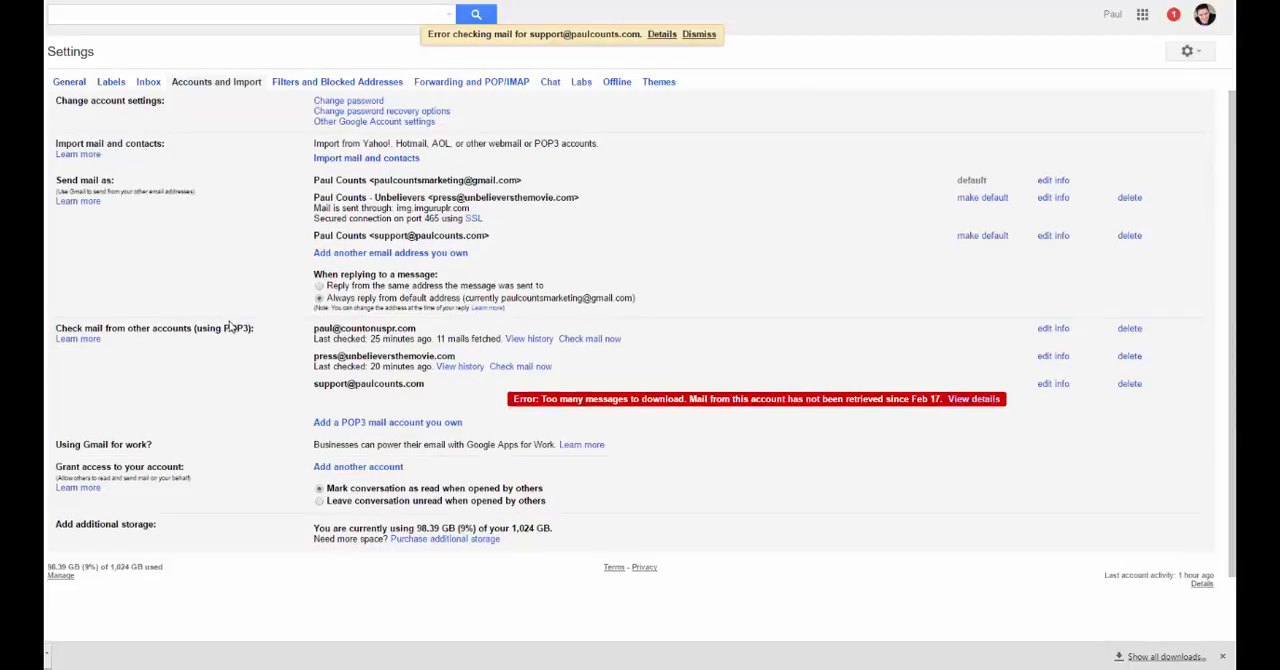
{"action": "scroll", "coordinate": [300, 320], "scroll_direction": "up", "scroll_amount": 2}
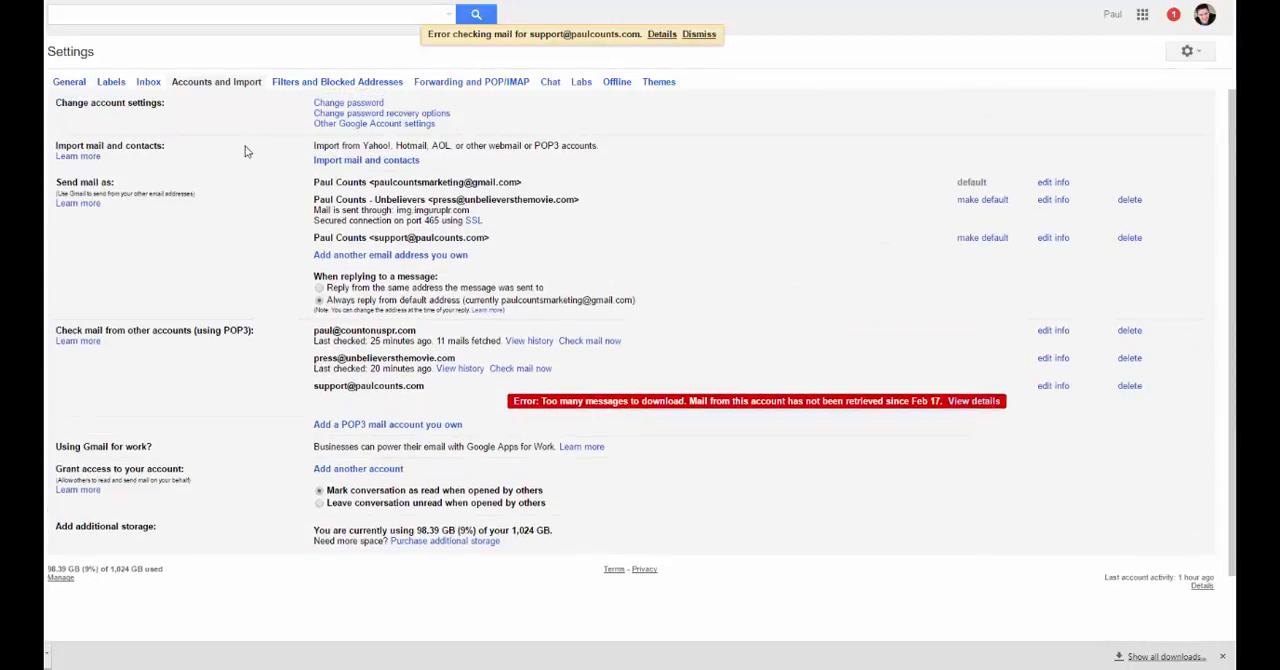
Step: Start adding a POP3 mail account, enter the email address to get mail from, and continue to its mail settings
{"action": "left_click", "coordinate": [340, 425]}
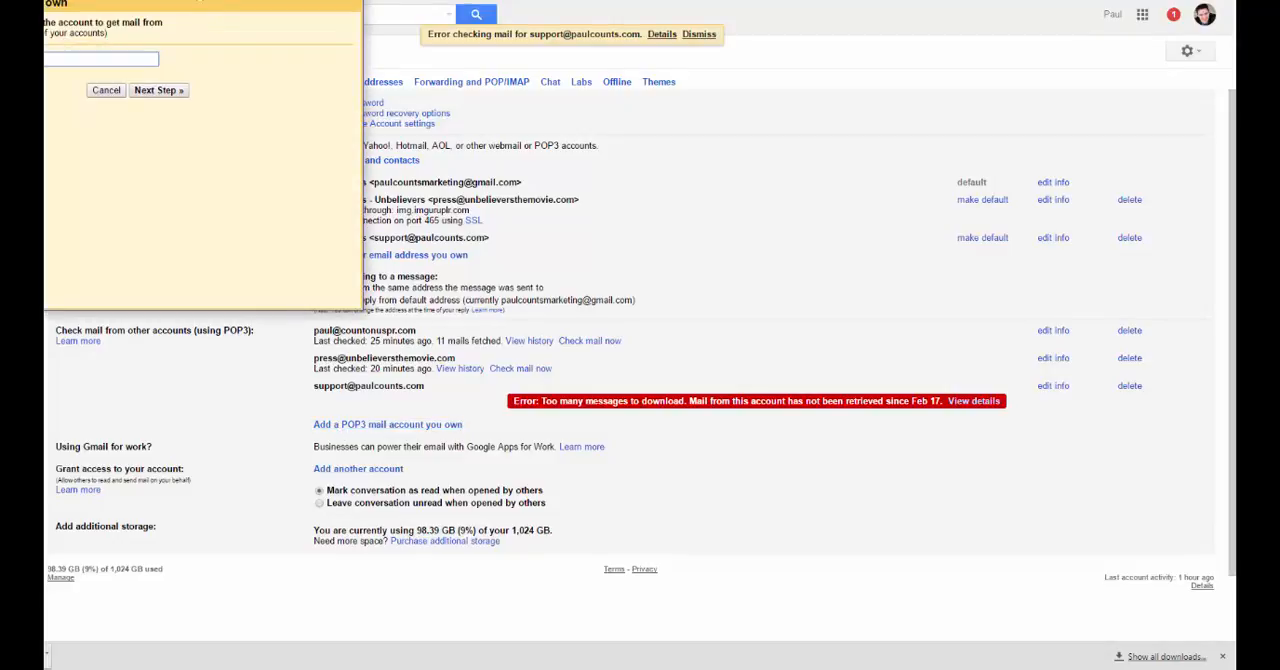
{"action": "left_click_drag", "start_coordinate": [198, 0], "coordinate": [476, 97]}
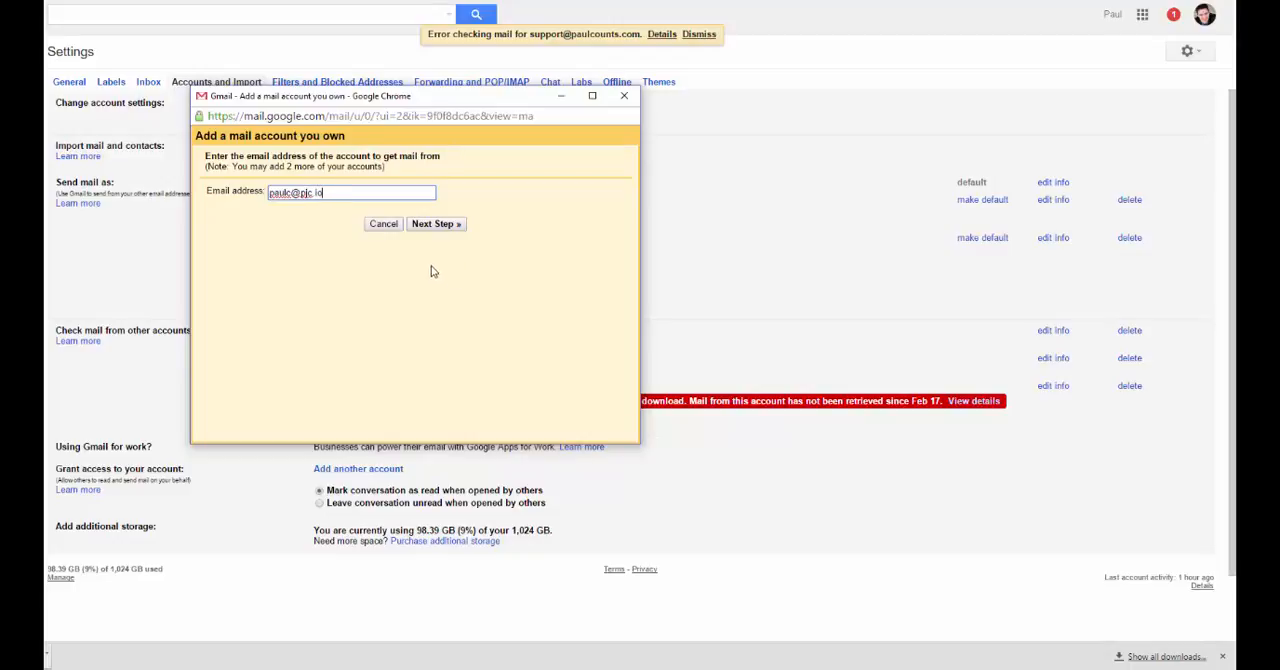
{"action": "left_click", "coordinate": [432, 224]}
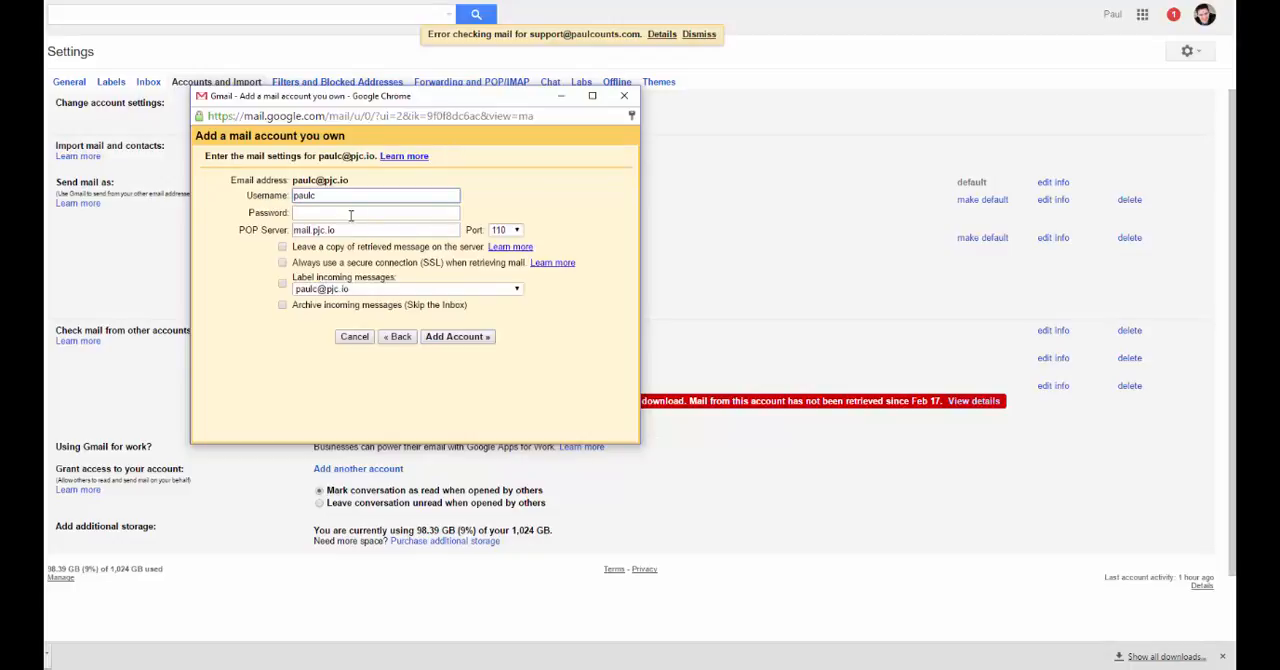
{"action": "left_click", "coordinate": [329, 195]}
{"action": "left_click", "coordinate": [341, 213]}
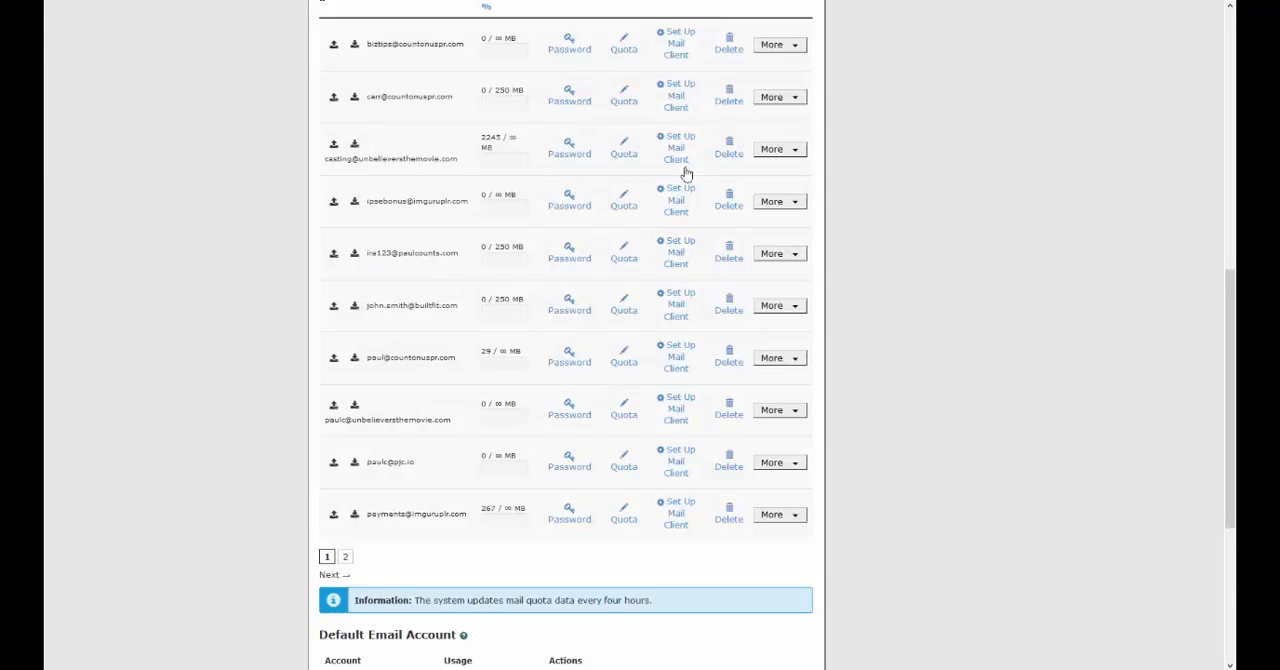
Step: In cPanel, find the pjc.io mailbox in the Email Accounts list and open its mail client setup
{"action": "scroll", "coordinate": [931, 317], "scroll_direction": "up", "scroll_amount": 3}
{"action": "scroll", "coordinate": [931, 317], "scroll_direction": "down", "scroll_amount": 2}
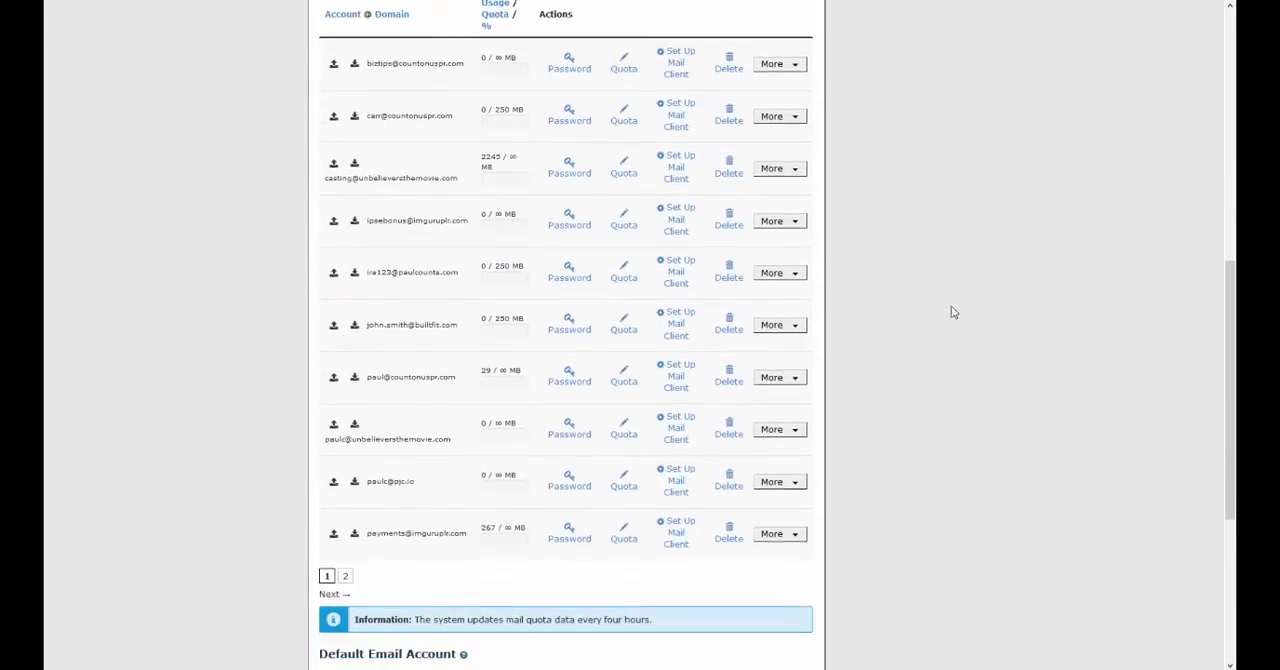
{"action": "scroll", "coordinate": [953, 313], "scroll_direction": "down", "scroll_amount": 1}
{"action": "scroll", "coordinate": [883, 266], "scroll_direction": "up", "scroll_amount": 3}
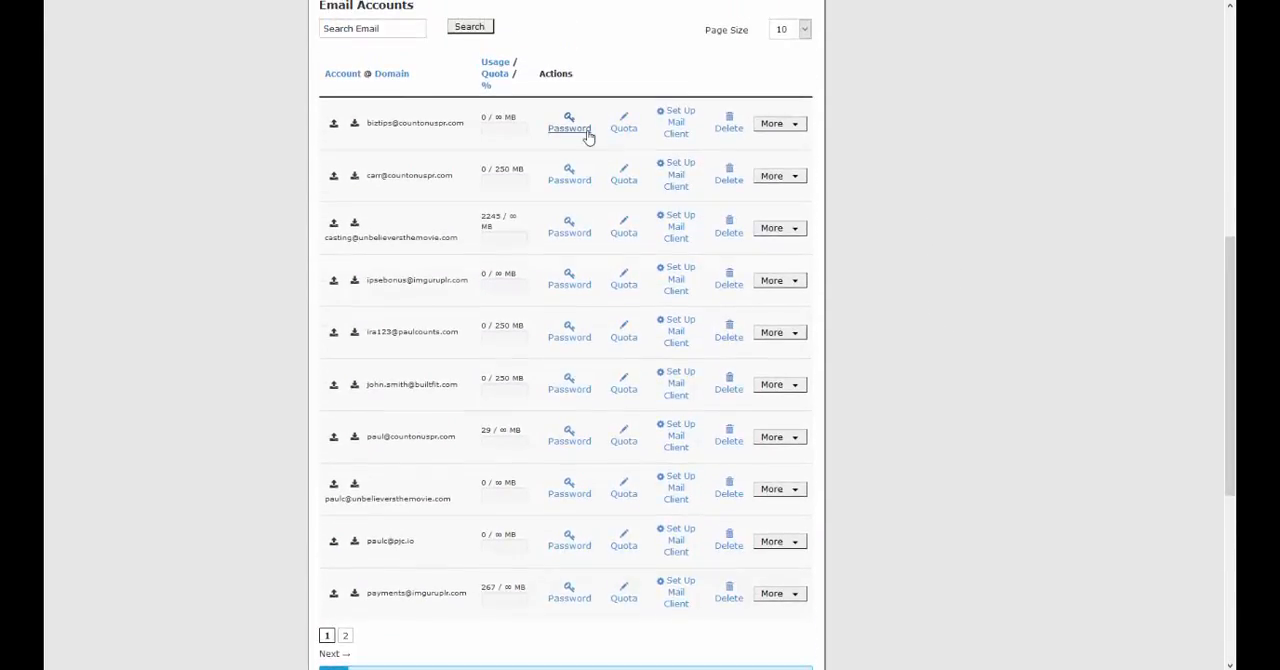
{"action": "scroll", "coordinate": [583, 130], "scroll_direction": "down", "scroll_amount": 1}
{"action": "scroll", "coordinate": [583, 130], "scroll_direction": "down", "scroll_amount": 1}
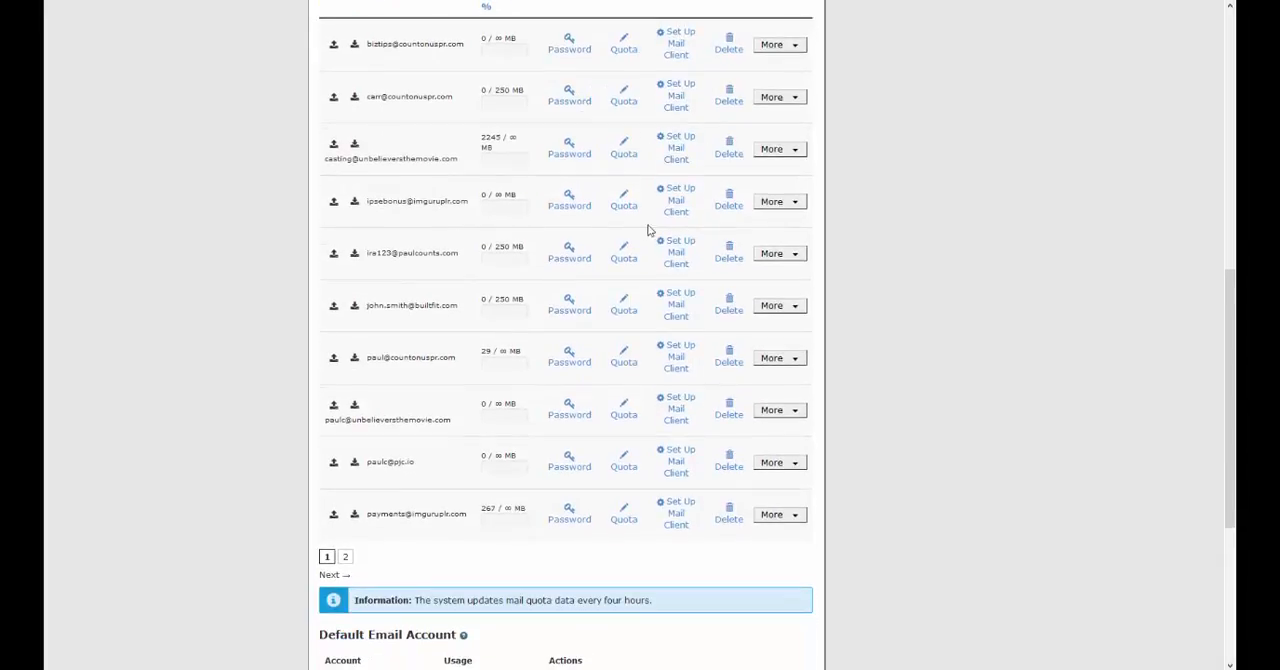
{"action": "scroll", "coordinate": [610, 390], "scroll_direction": "up", "scroll_amount": 2}
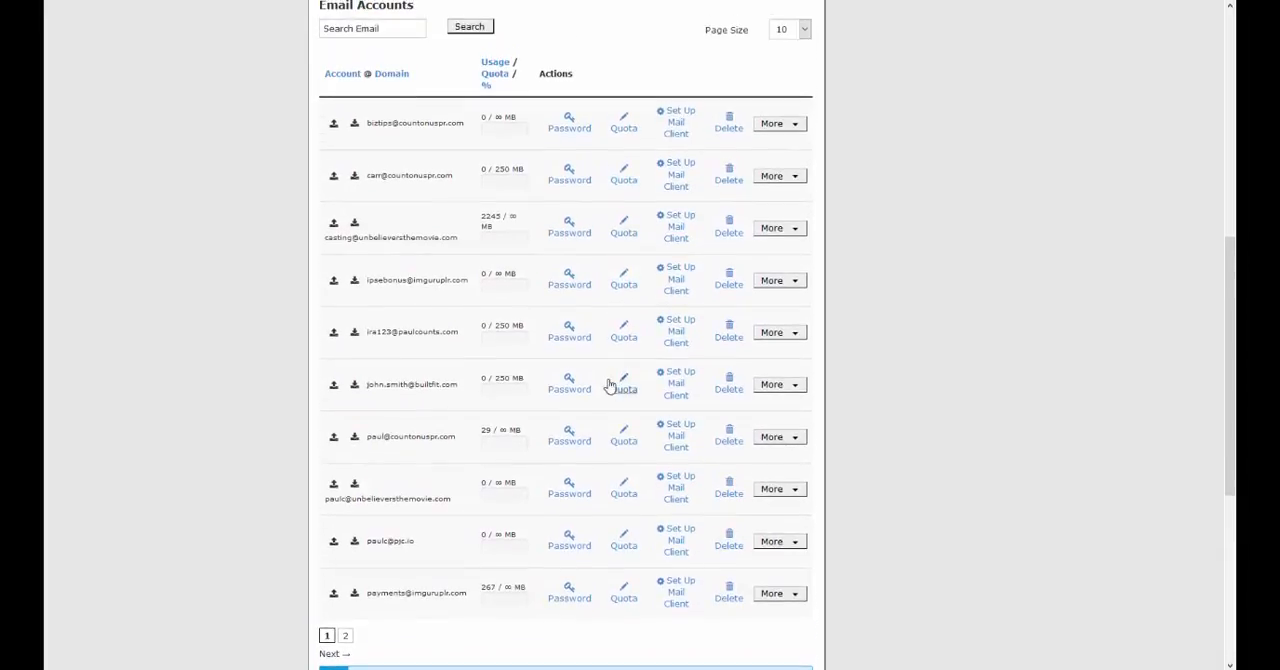
{"action": "scroll", "coordinate": [628, 198], "scroll_direction": "down", "scroll_amount": 2}
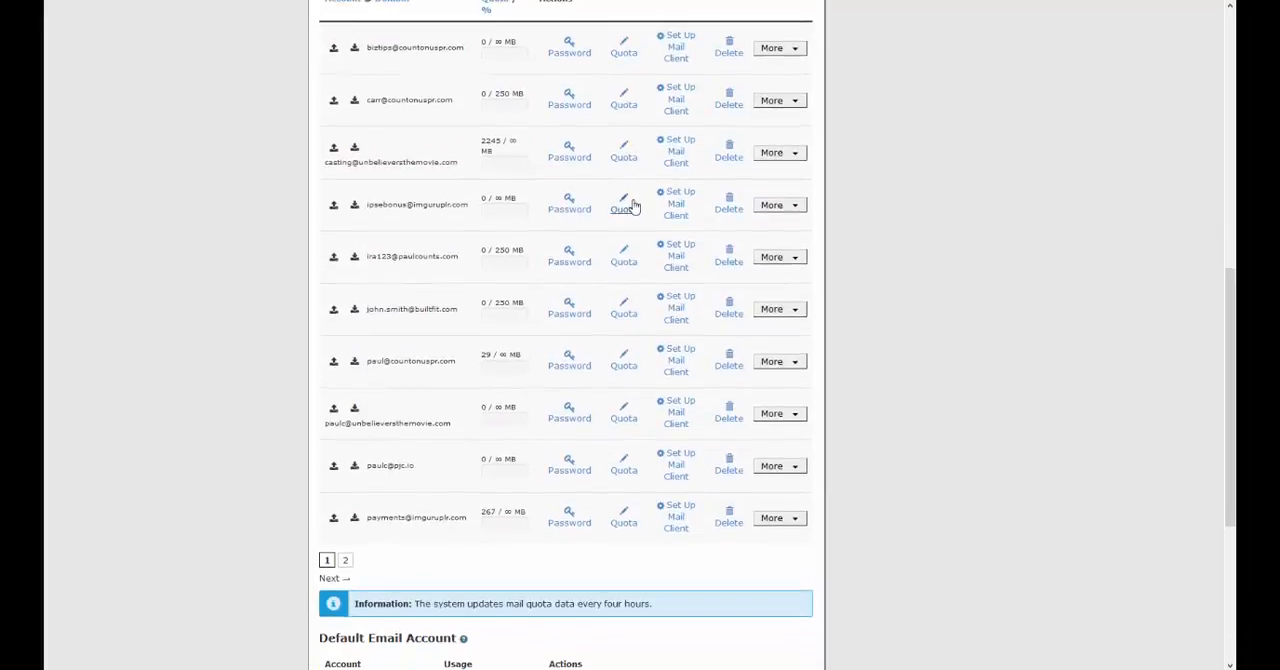
{"action": "scroll", "coordinate": [631, 200], "scroll_direction": "up", "scroll_amount": 1}
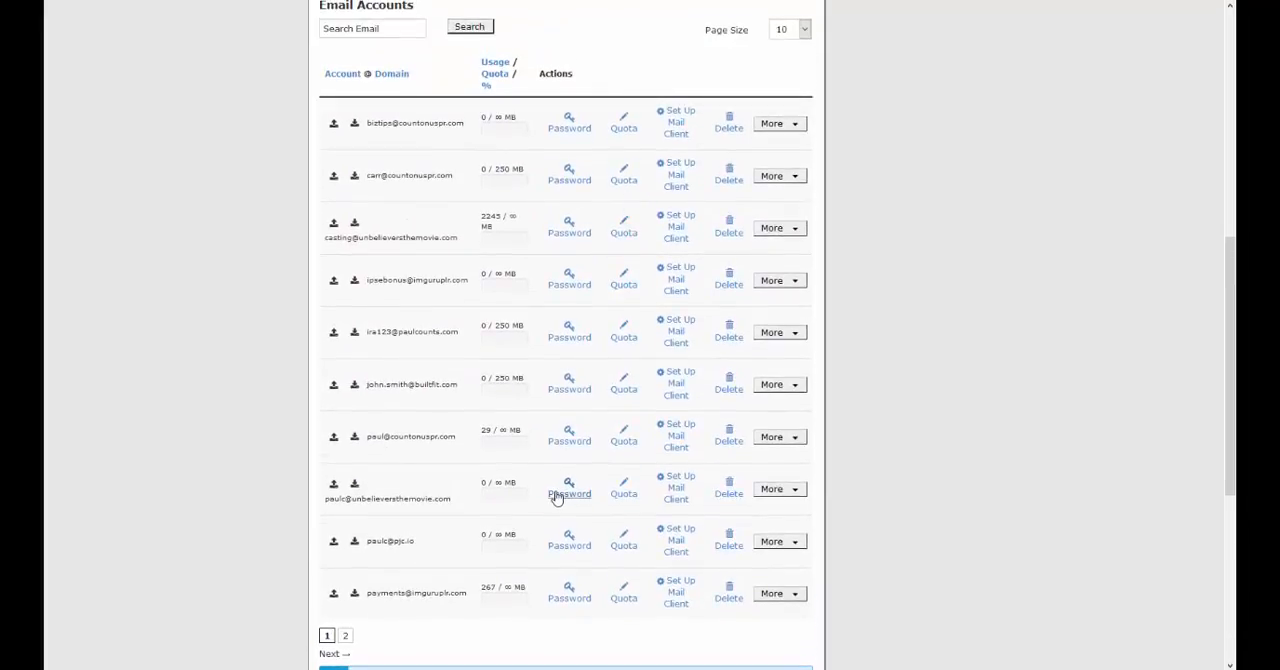
{"action": "left_click", "coordinate": [678, 542]}
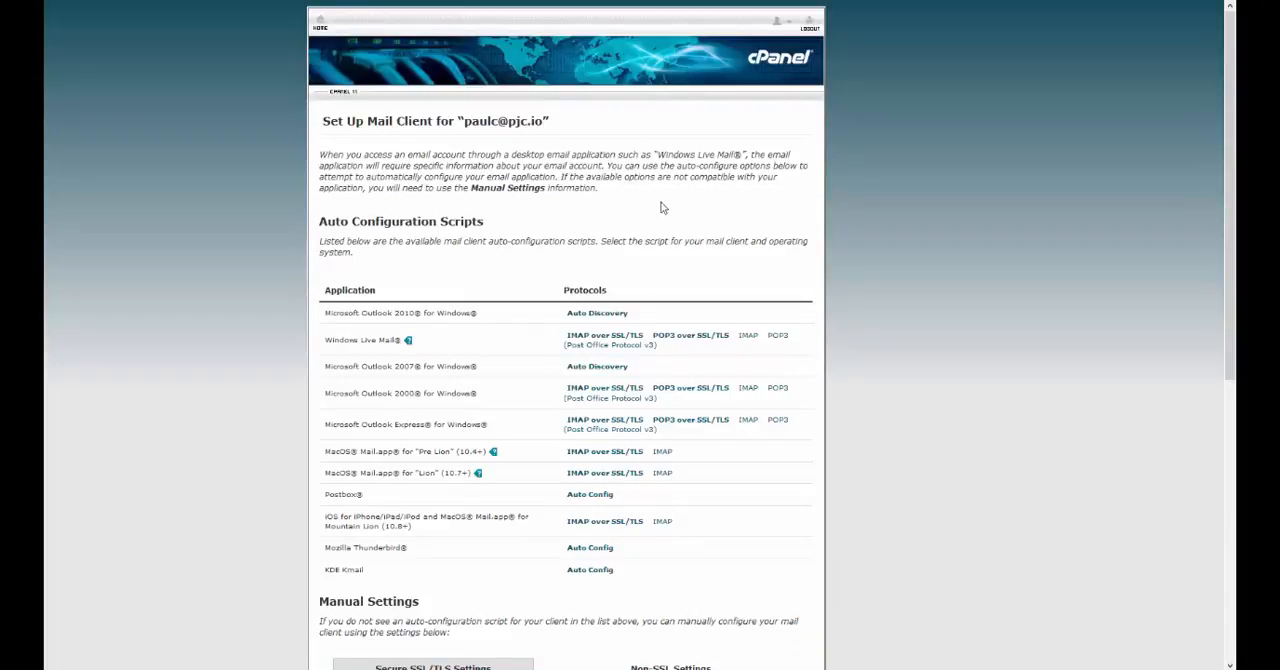
Step: Examine the secure SSL/TLS manual settings for the mailbox and highlight its username
{"action": "scroll", "coordinate": [664, 205], "scroll_direction": "down", "scroll_amount": 1}
{"action": "scroll", "coordinate": [668, 200], "scroll_direction": "down", "scroll_amount": 3}
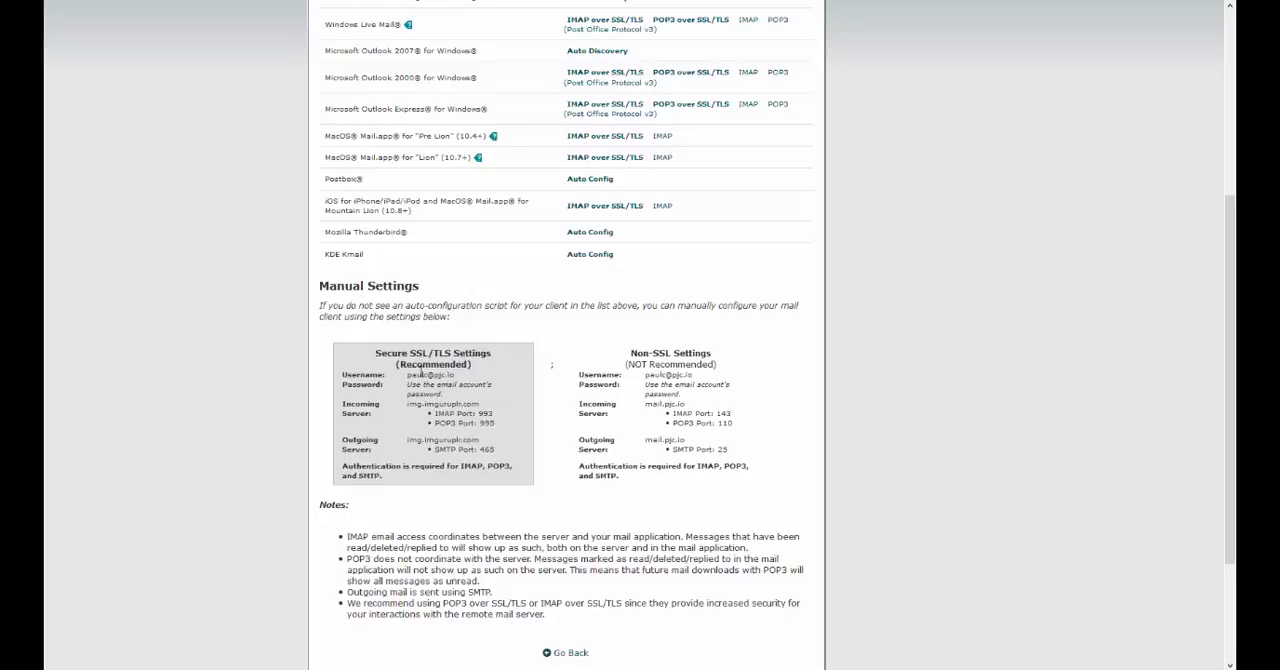
{"action": "left_click_drag", "start_coordinate": [408, 375], "coordinate": [462, 380]}
Step: Return to Gmail's Add a mail account window, complete the username as the full email address, and enter the account password
{"action": "mouse_move", "coordinate": [500, 669]}
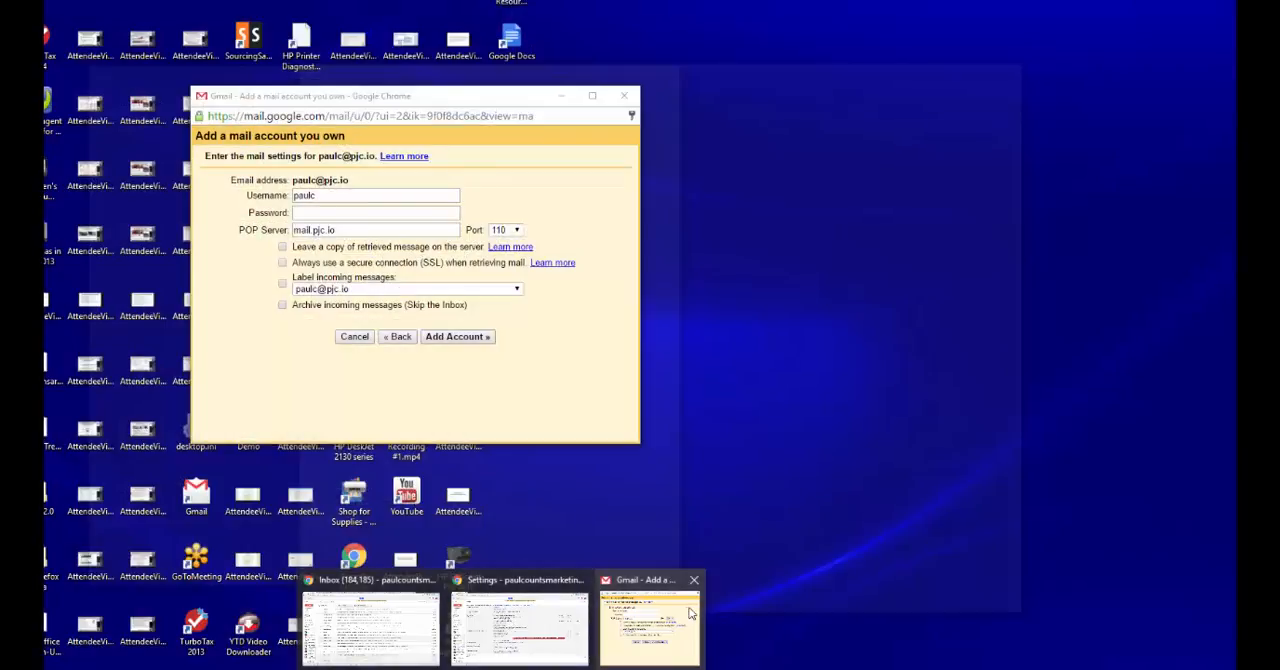
{"action": "left_click", "coordinate": [690, 612]}
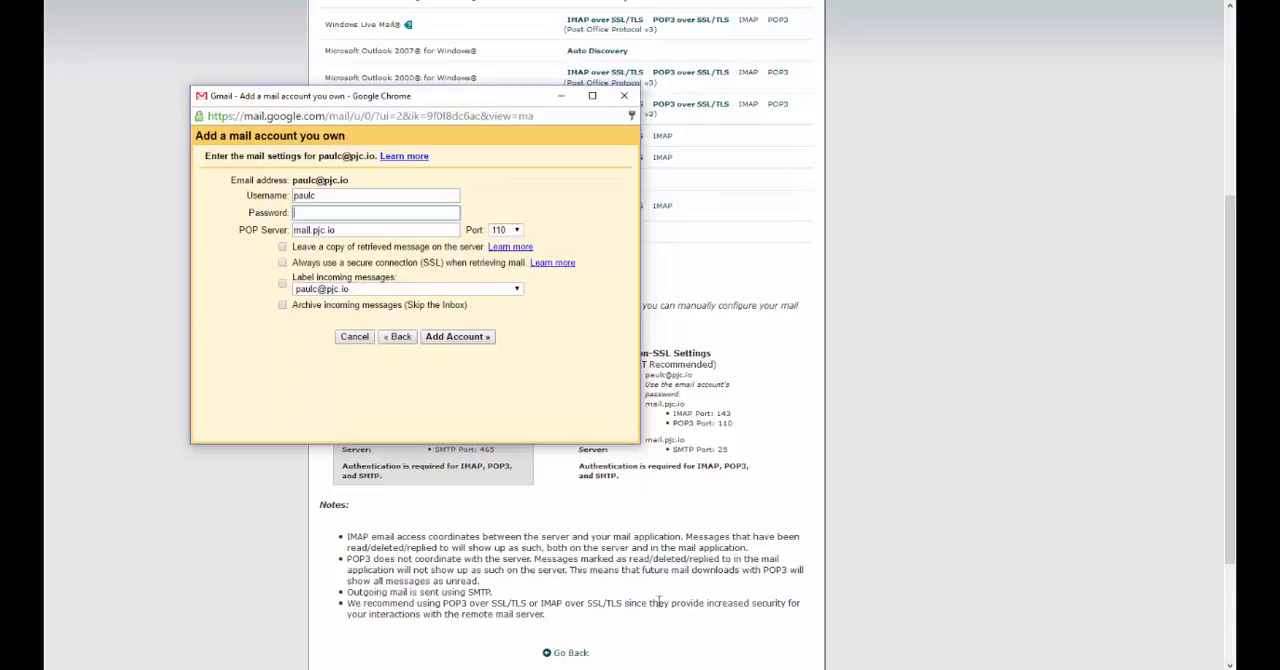
{"action": "left_click", "coordinate": [320, 195]}
{"action": "type", "text": "@pjc.io"}
{"action": "left_click", "coordinate": [321, 212]}
{"action": "type", "text": "••••••••"}
{"action": "key", "text": "Tab"}
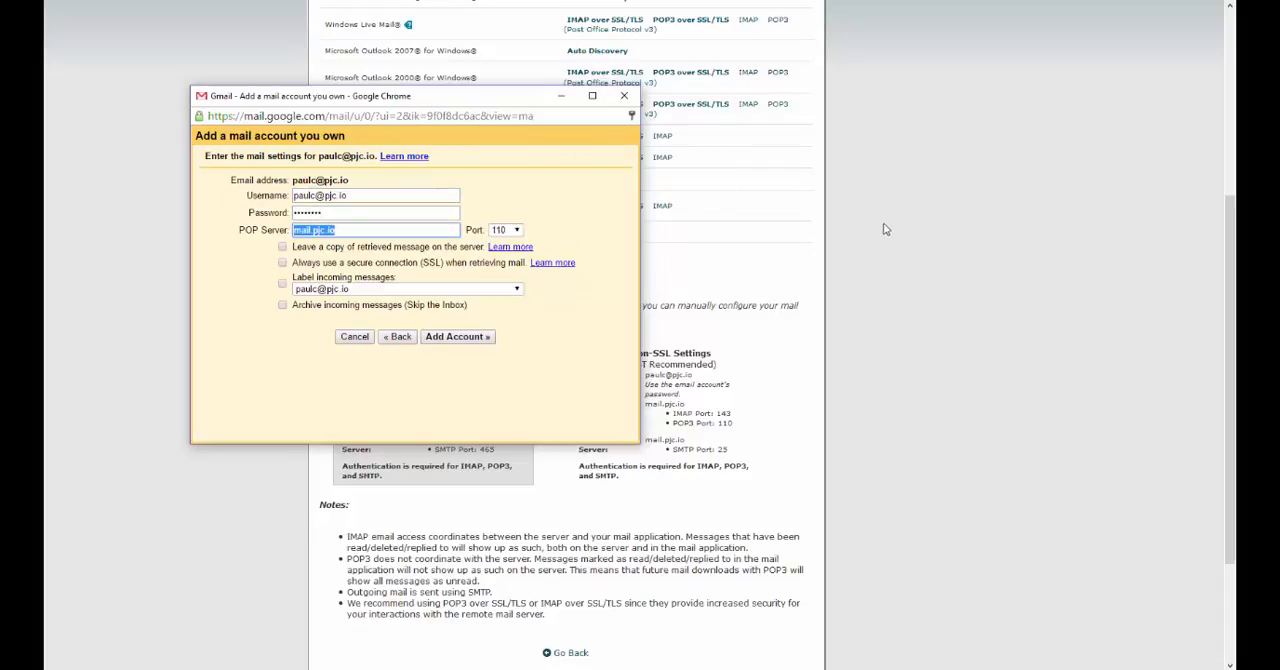
Step: Copy the secure incoming server name img.imguruplr.com from cPanel into the POP Server field of the Gmail form
{"action": "left_click", "coordinate": [714, 333]}
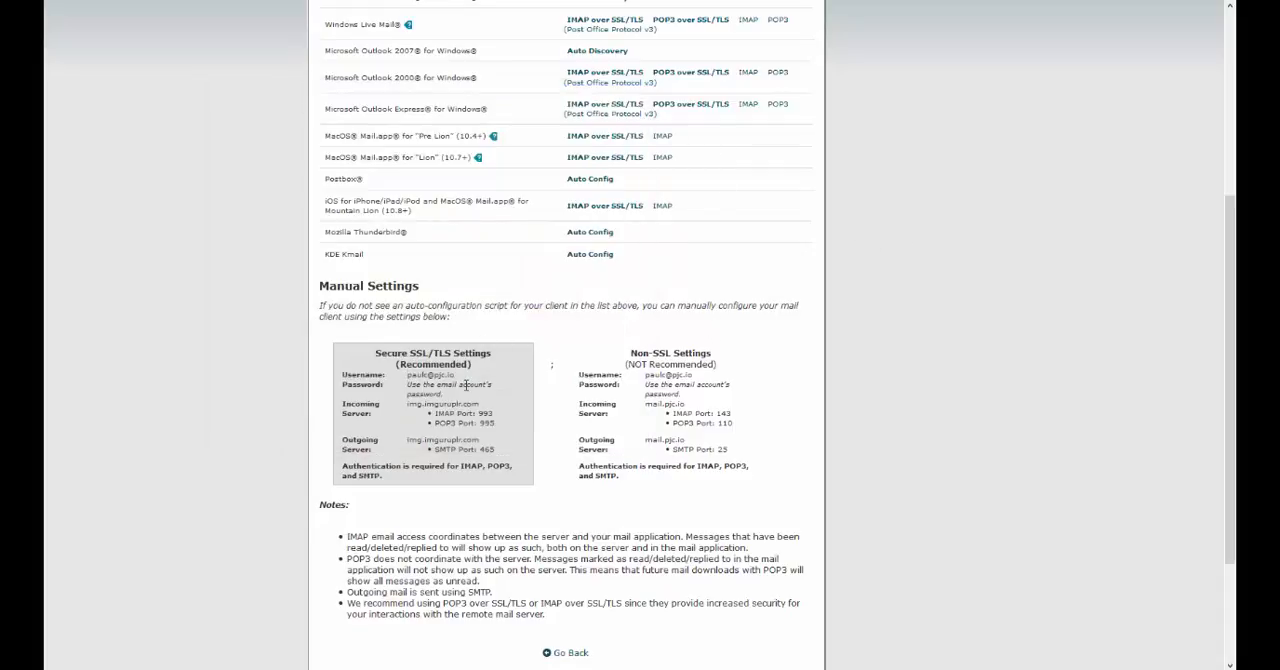
{"action": "left_click_drag", "start_coordinate": [408, 406], "coordinate": [484, 408]}
{"action": "left_click", "coordinate": [417, 402]}
{"action": "left_click_drag", "start_coordinate": [408, 402], "coordinate": [499, 404]}
{"action": "key", "text": "ctrl+c"}
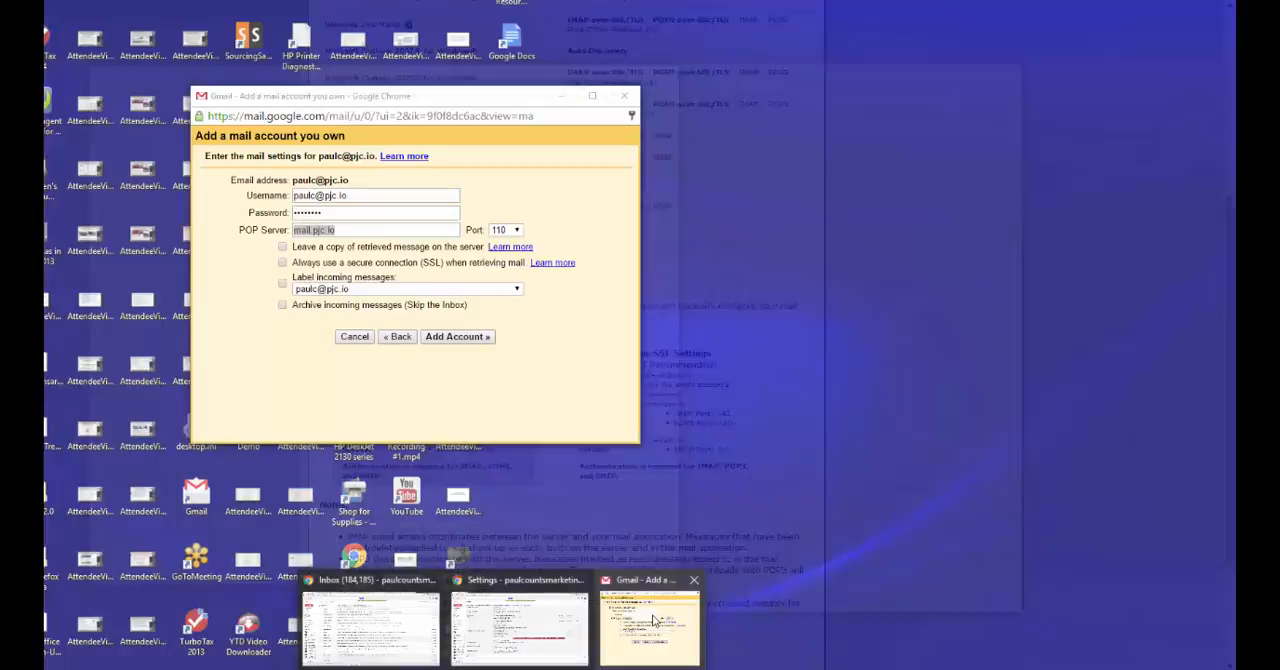
{"action": "left_click", "coordinate": [652, 614]}
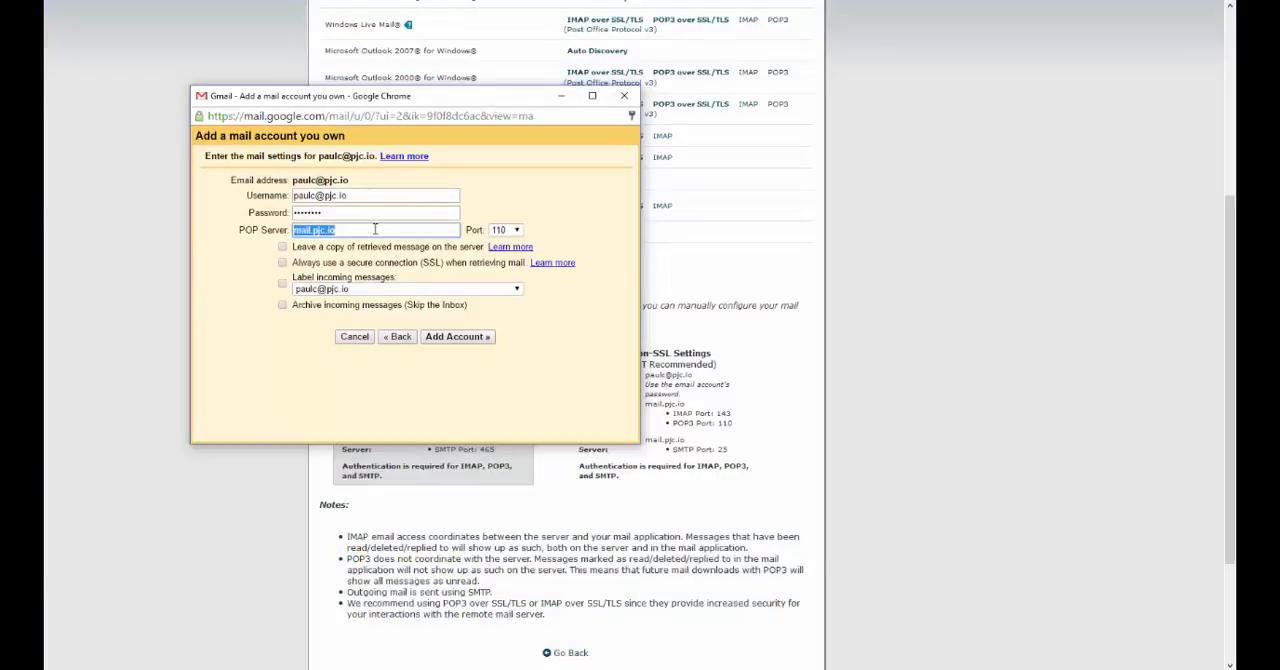
{"action": "key", "text": "ctrl+v"}
Step: Set the POP port to 995, enabling the options to leave message copies on the server and always use SSL
{"action": "left_click_drag", "start_coordinate": [483, 99], "coordinate": [530, 28]}
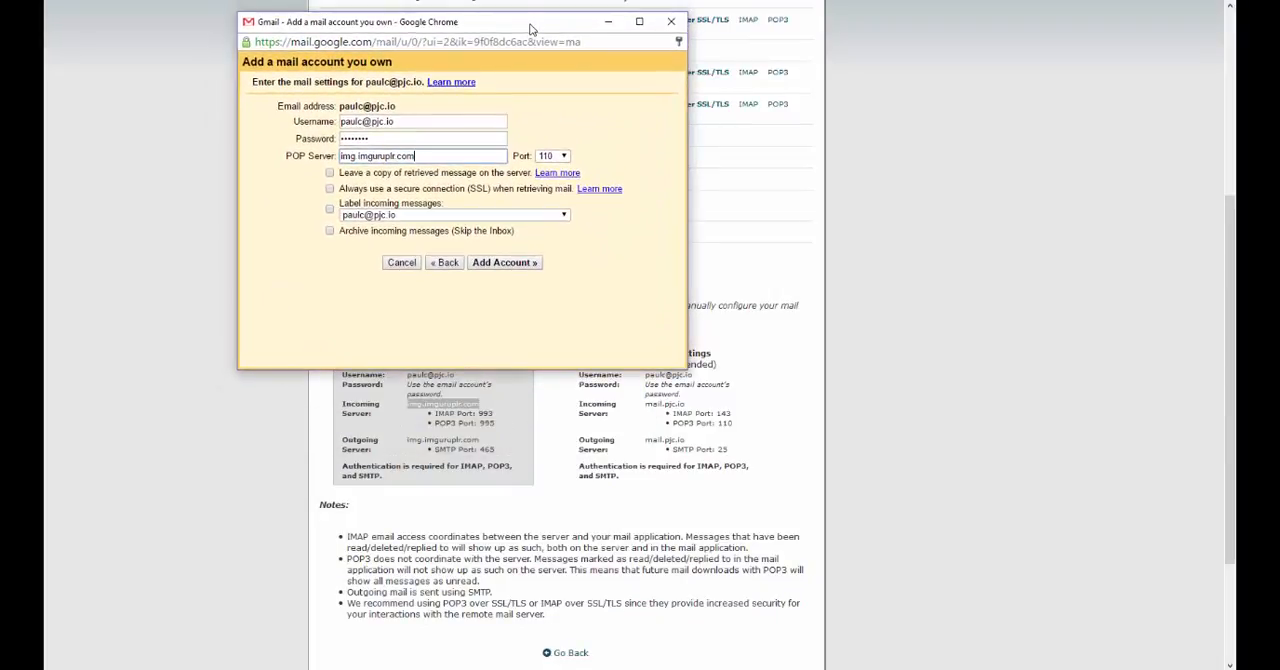
{"action": "left_click", "coordinate": [562, 157]}
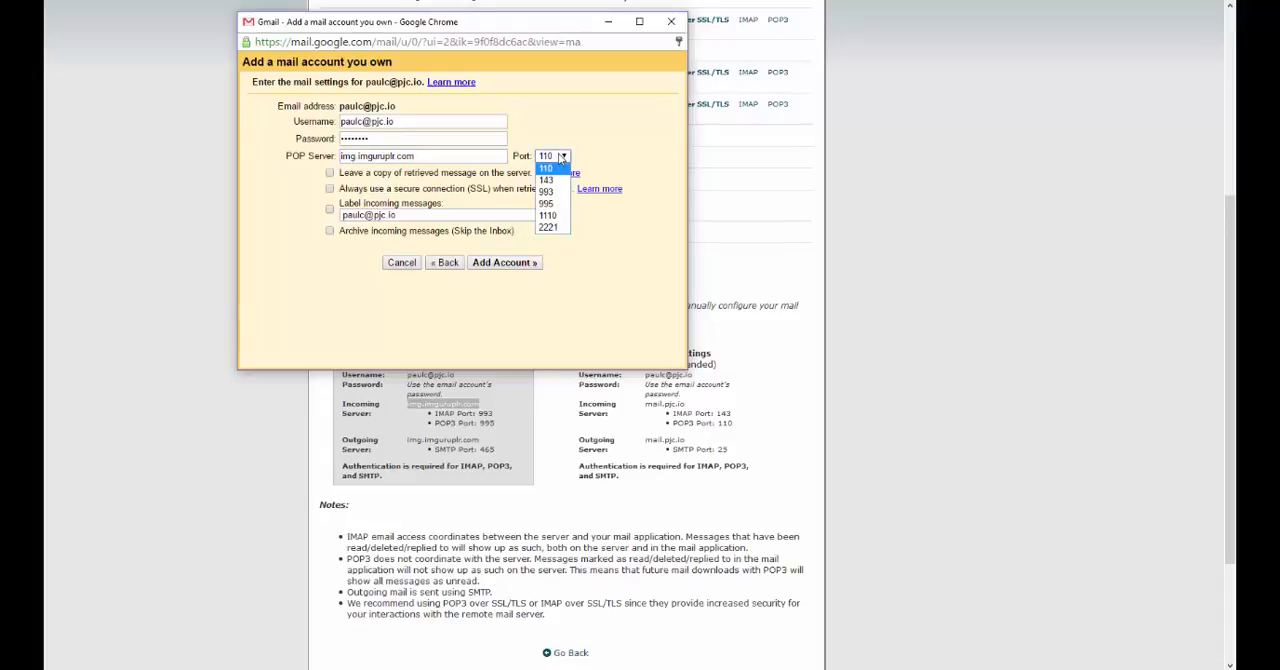
{"action": "left_click", "coordinate": [552, 203]}
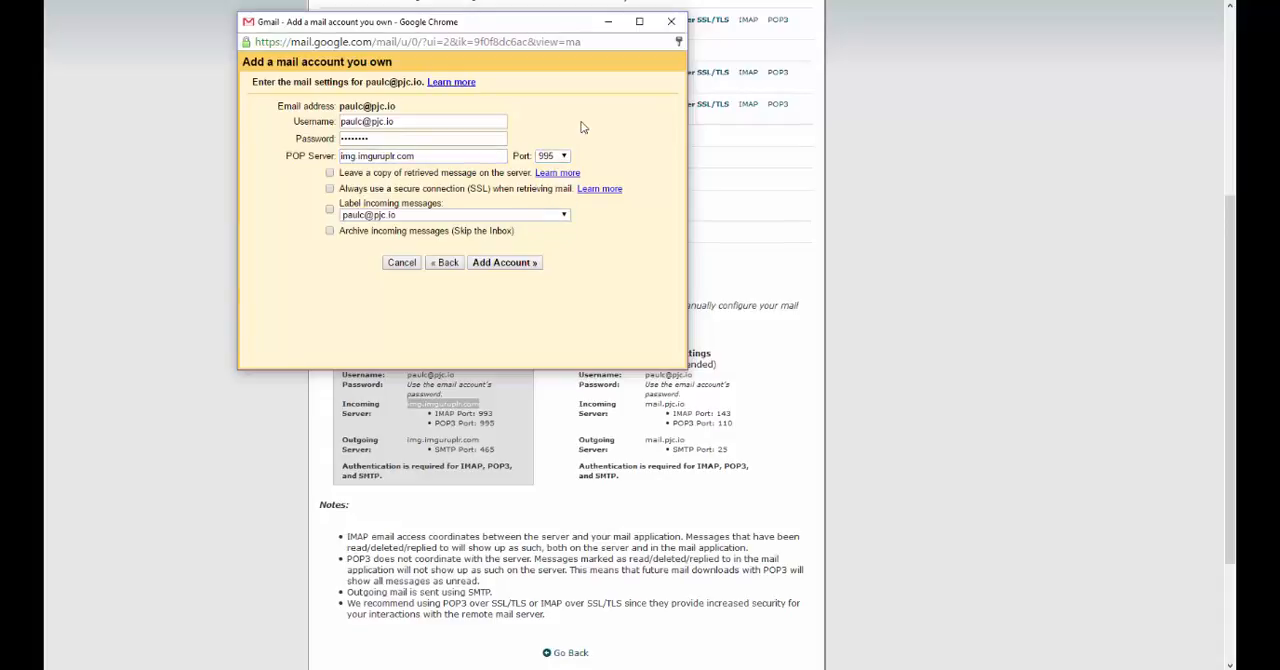
{"action": "left_click", "coordinate": [330, 173]}
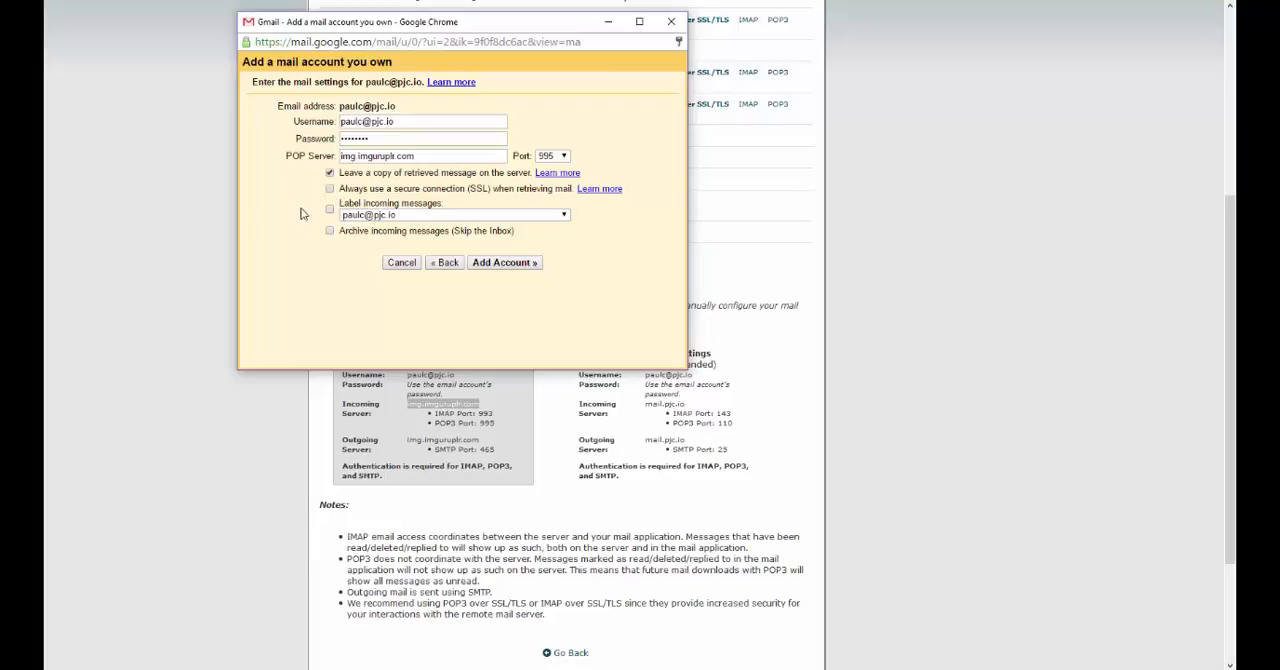
{"action": "left_click", "coordinate": [329, 188]}
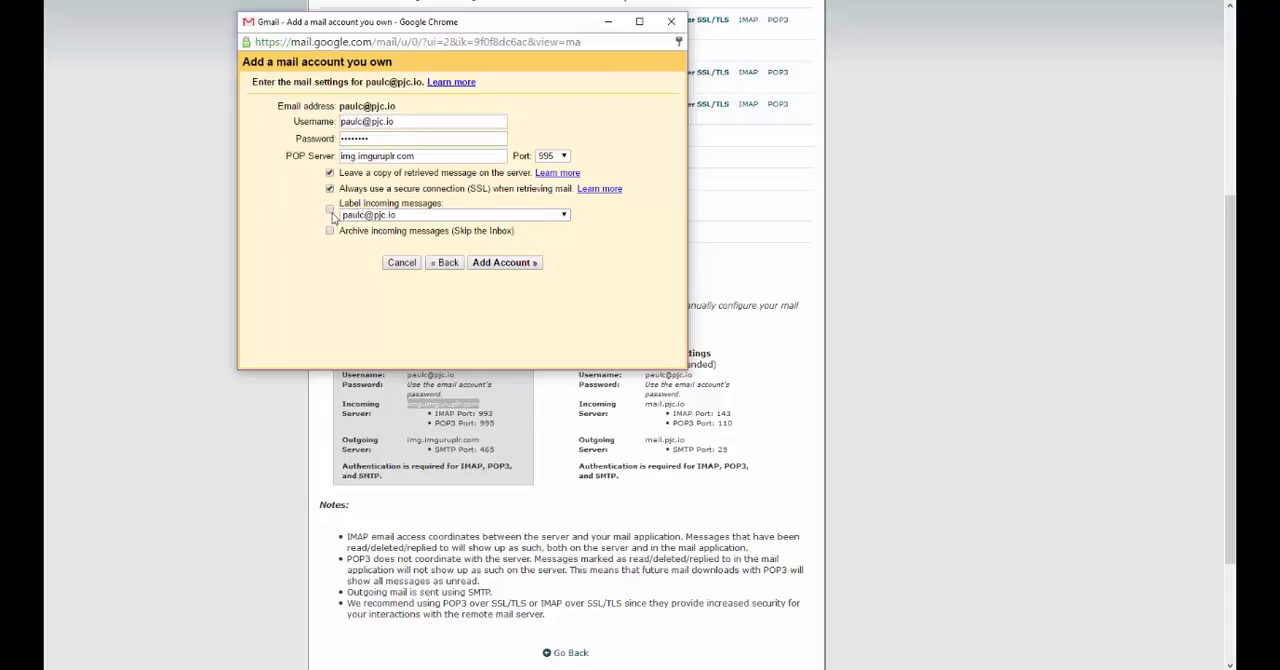
Step: Label incoming messages with the new account's address, set them to be archived, and add the account
{"action": "left_click", "coordinate": [385, 216]}
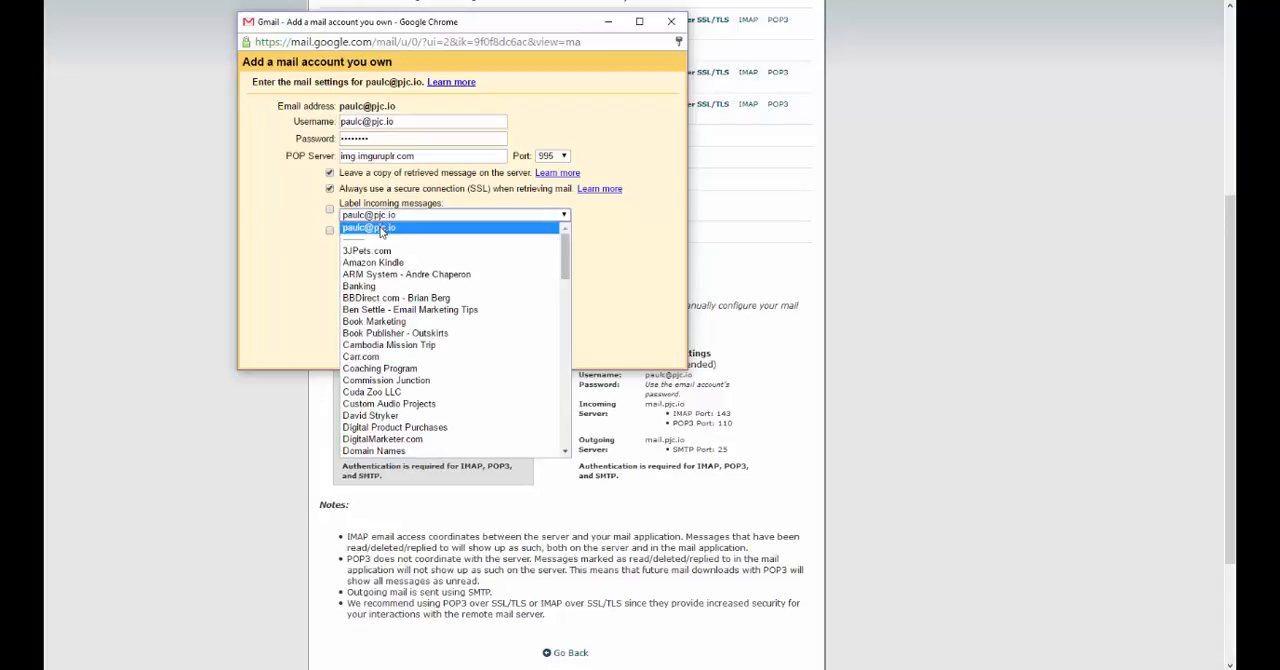
{"action": "left_click", "coordinate": [383, 228]}
{"action": "left_click", "coordinate": [351, 267]}
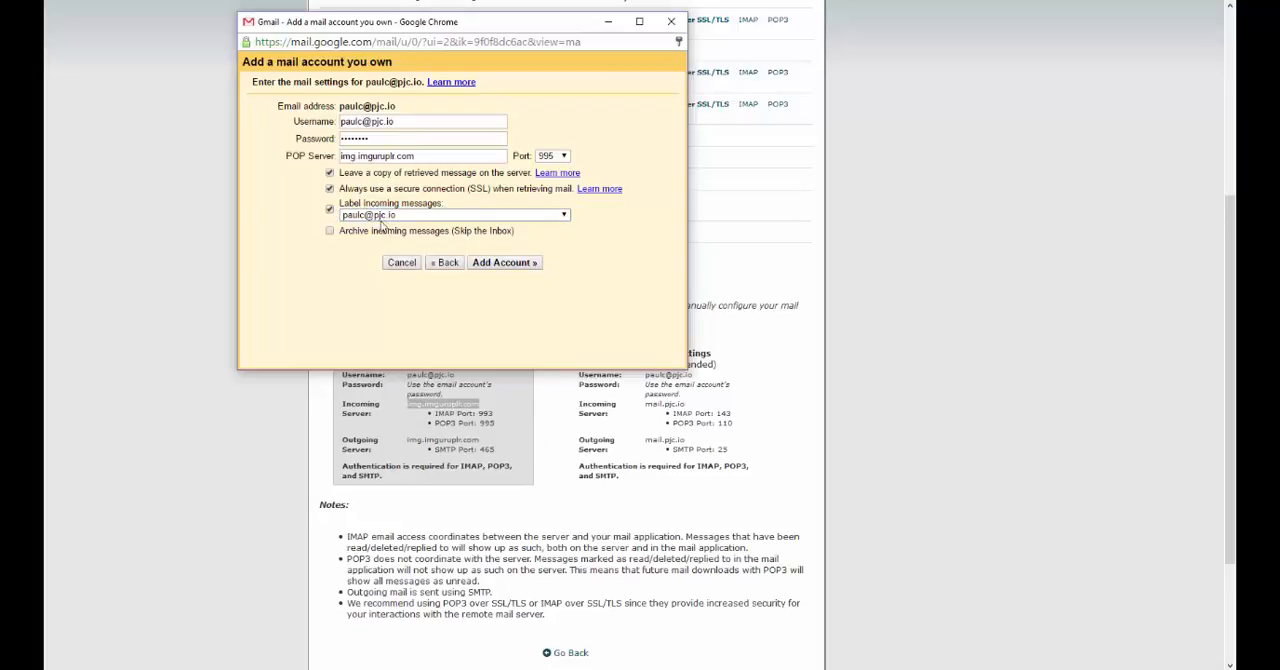
{"action": "left_click", "coordinate": [330, 231]}
{"action": "left_click", "coordinate": [517, 266]}
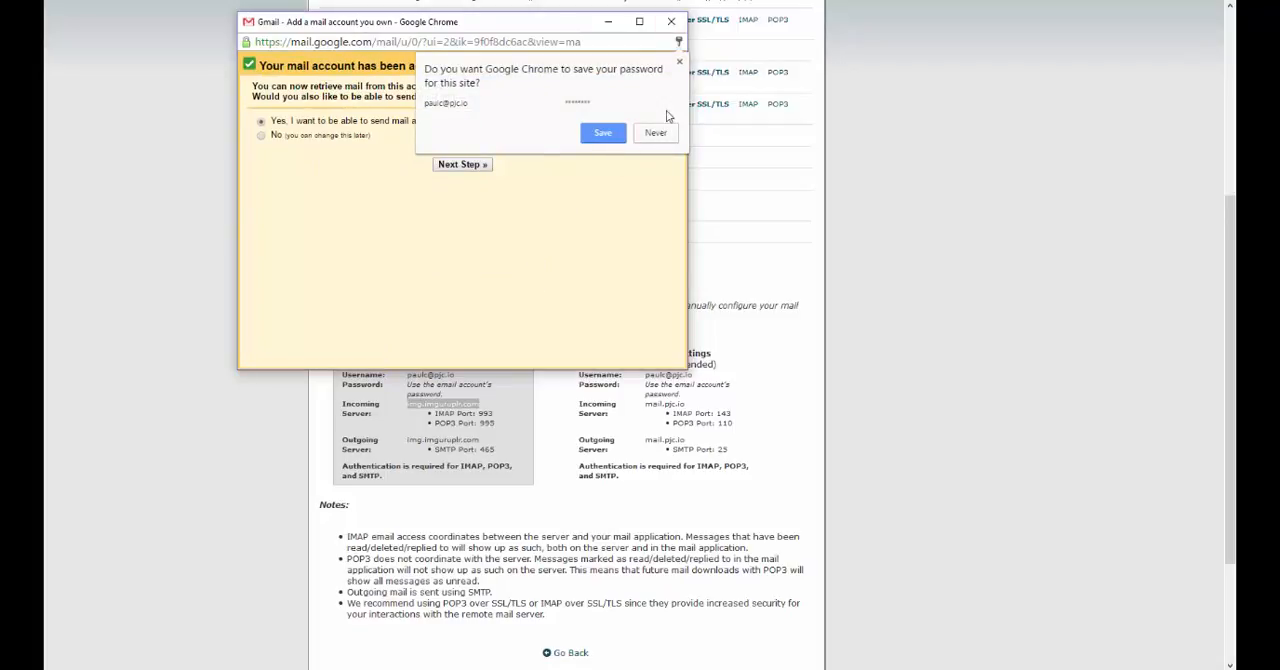
Step: Dismiss the password-saving offer and continue to the sender name details for sending mail as the new address
{"action": "left_click", "coordinate": [679, 62]}
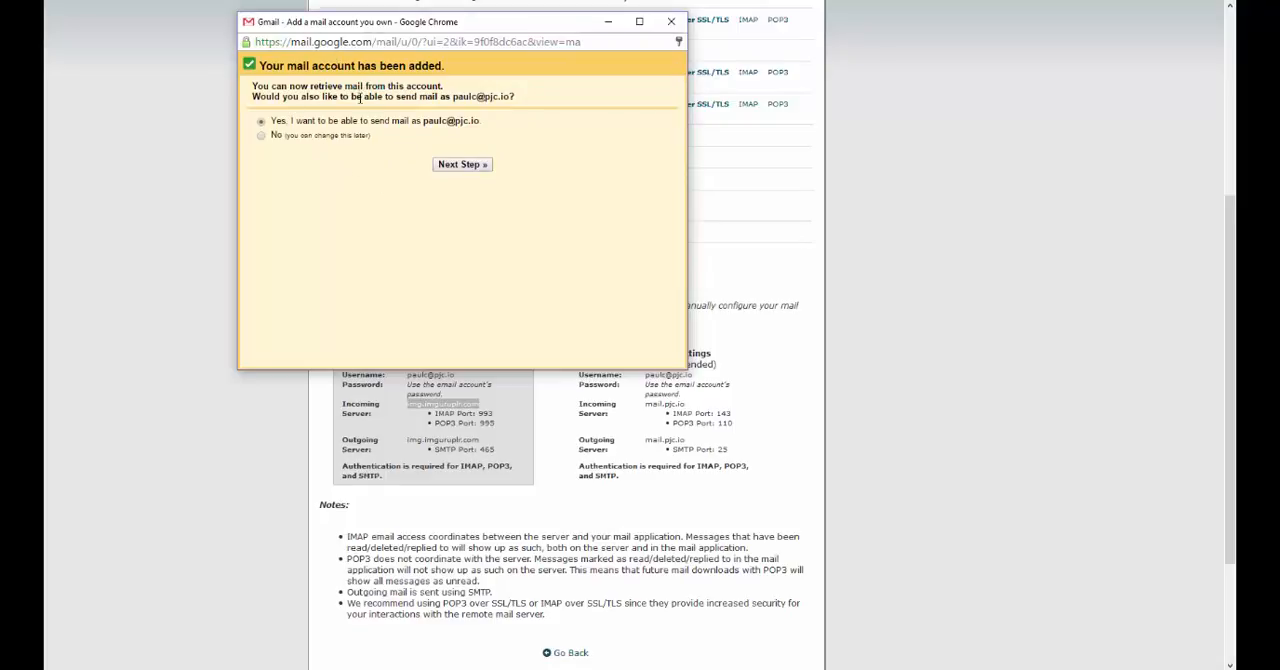
{"action": "left_click", "coordinate": [462, 166]}
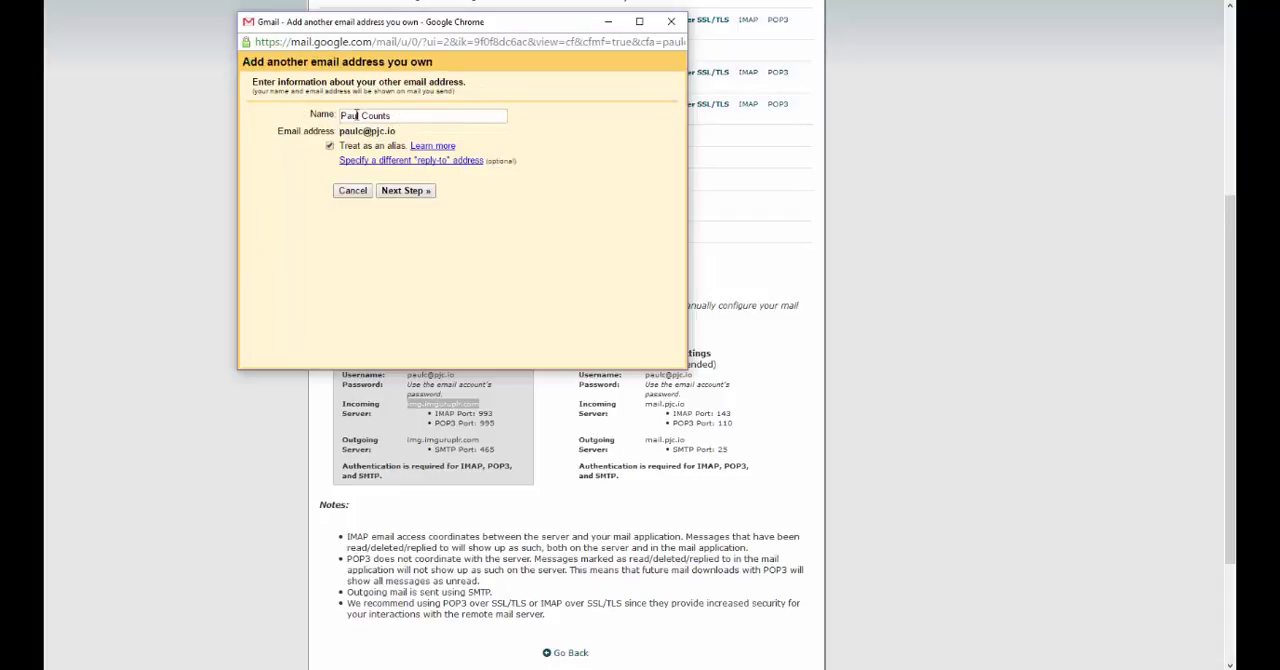
{"action": "left_click_drag", "start_coordinate": [341, 118], "coordinate": [427, 116]}
{"action": "left_click", "coordinate": [410, 113]}
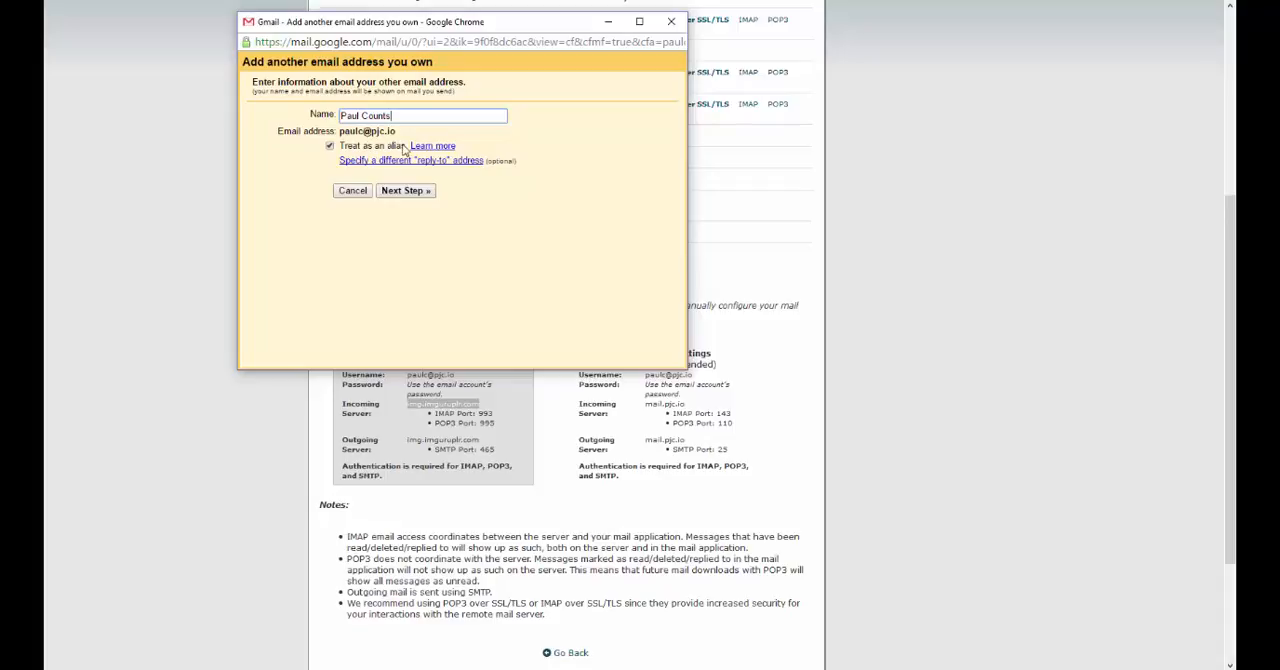
Step: Continue to the outgoing mail settings and set the SMTP server to img.imguruplr.com
{"action": "left_click", "coordinate": [404, 191]}
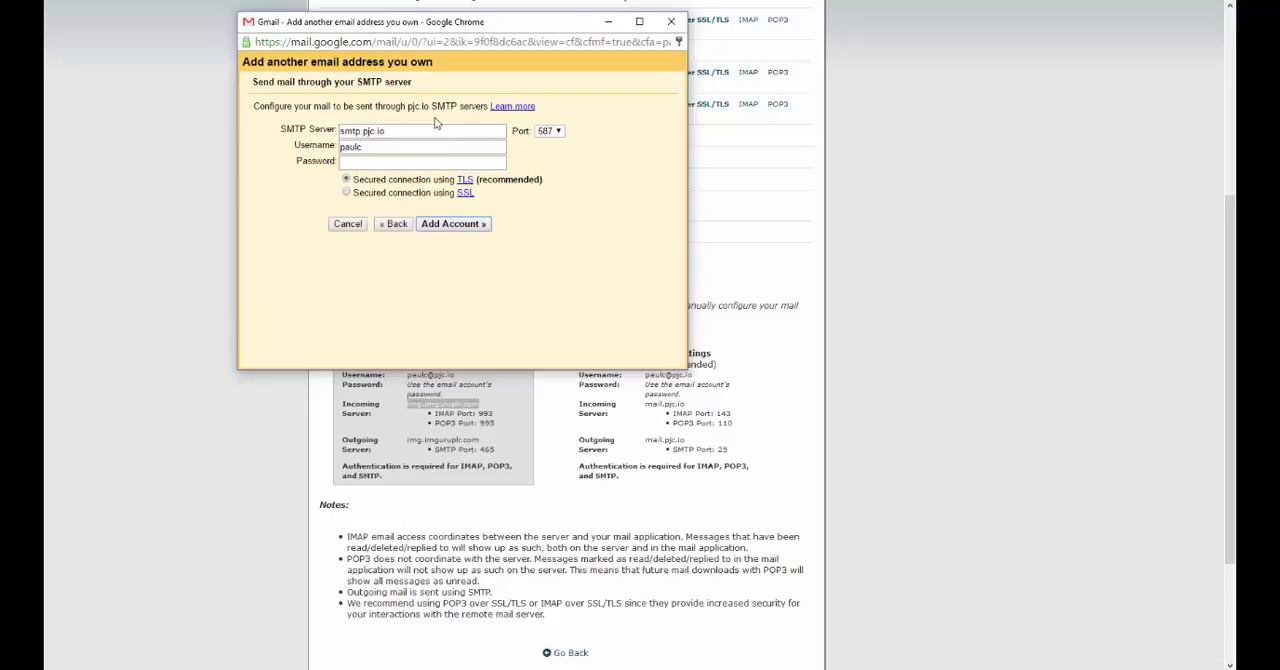
{"action": "left_click_drag", "start_coordinate": [434, 131], "coordinate": [257, 139]}
{"action": "key", "text": "BackSpace"}
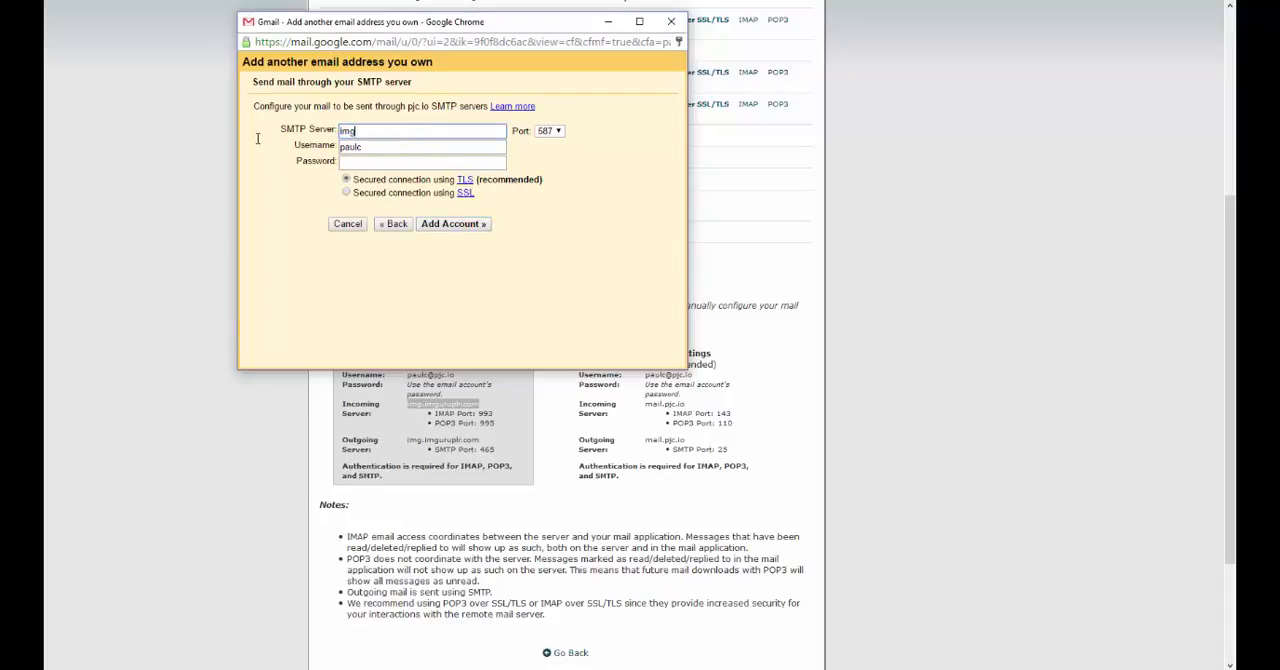
{"action": "type", "text": "img.imguruplr.com"}
Step: Fill in the SMTP username with the new account's full email address and enter the account password
{"action": "left_click_drag", "start_coordinate": [401, 148], "coordinate": [272, 148]}
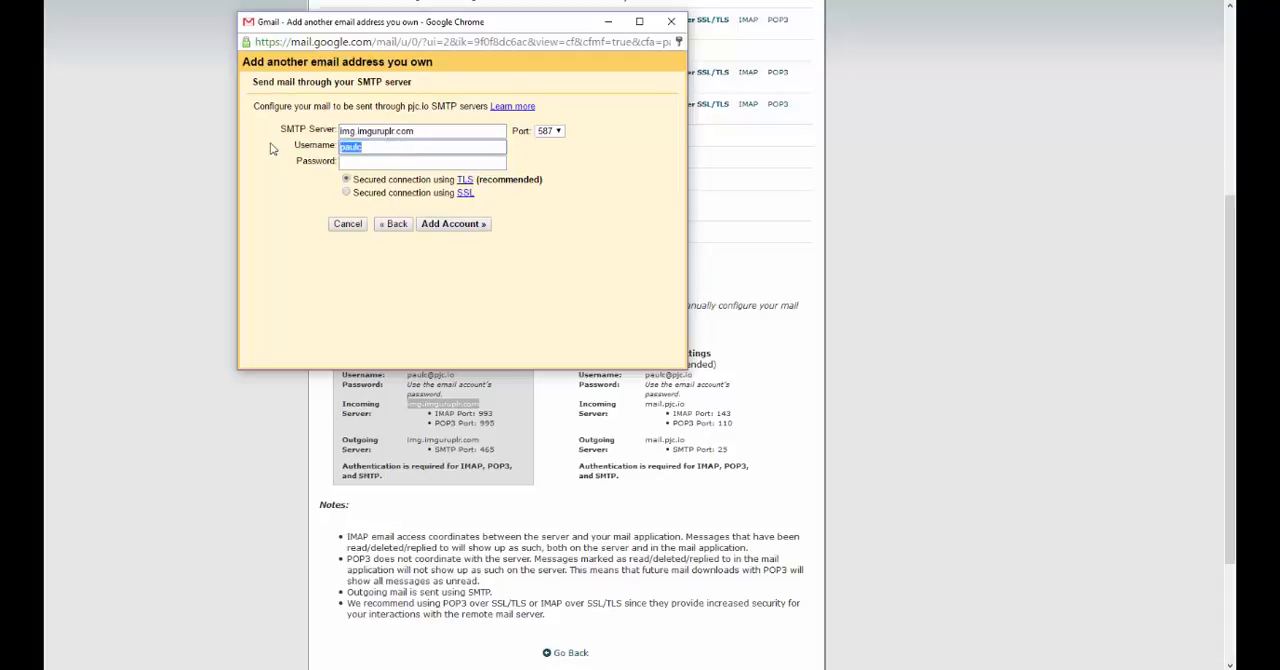
{"action": "key", "text": "Tab"}
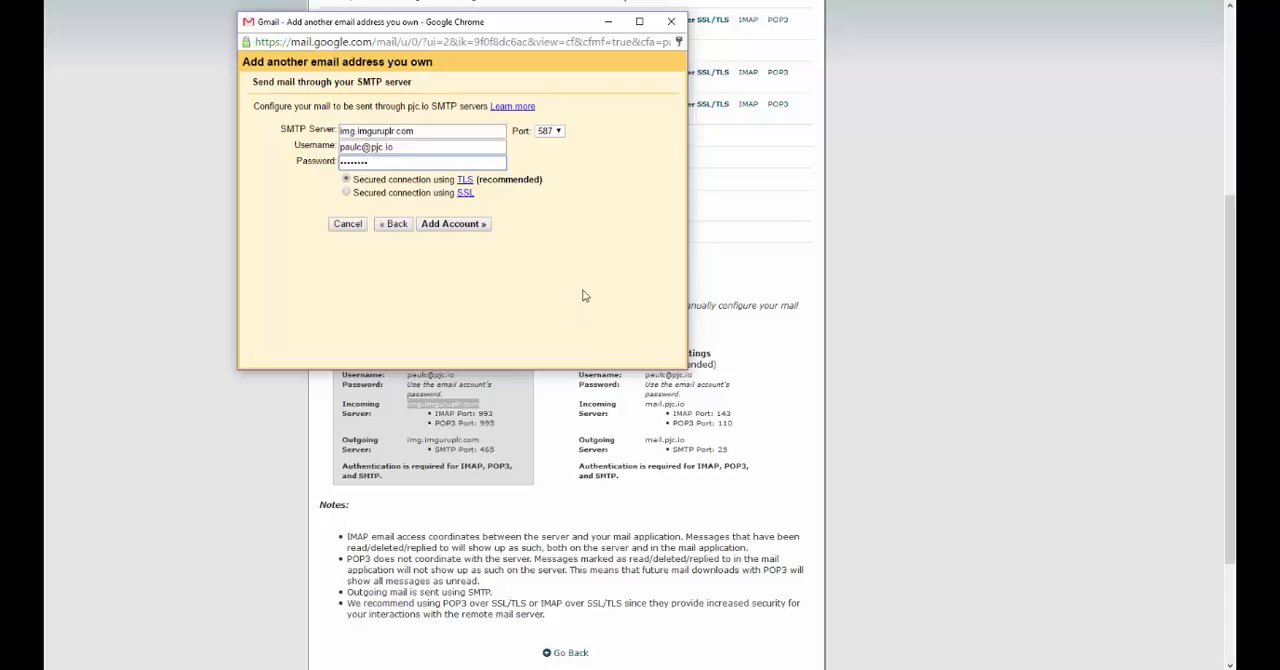
Step: Set the SMTP port to 465, comparing it with the secure outgoing server settings in cPanel
{"action": "left_click_drag", "start_coordinate": [478, 30], "coordinate": [566, 21]}
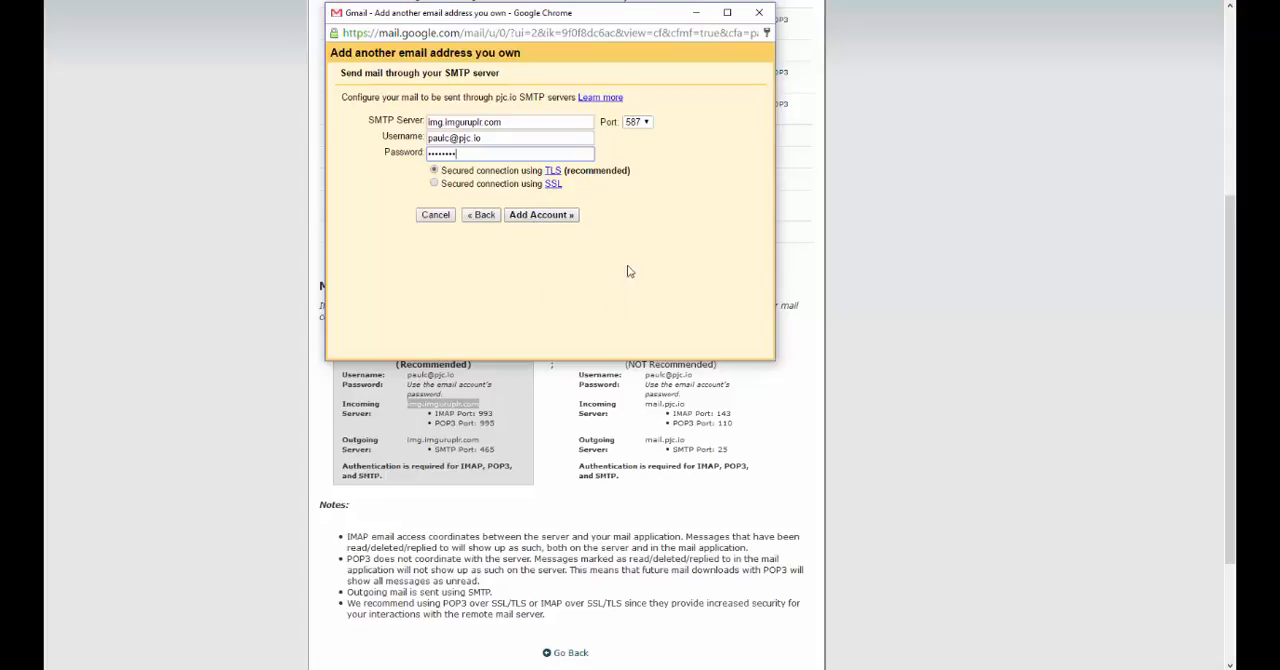
{"action": "left_click", "coordinate": [637, 122]}
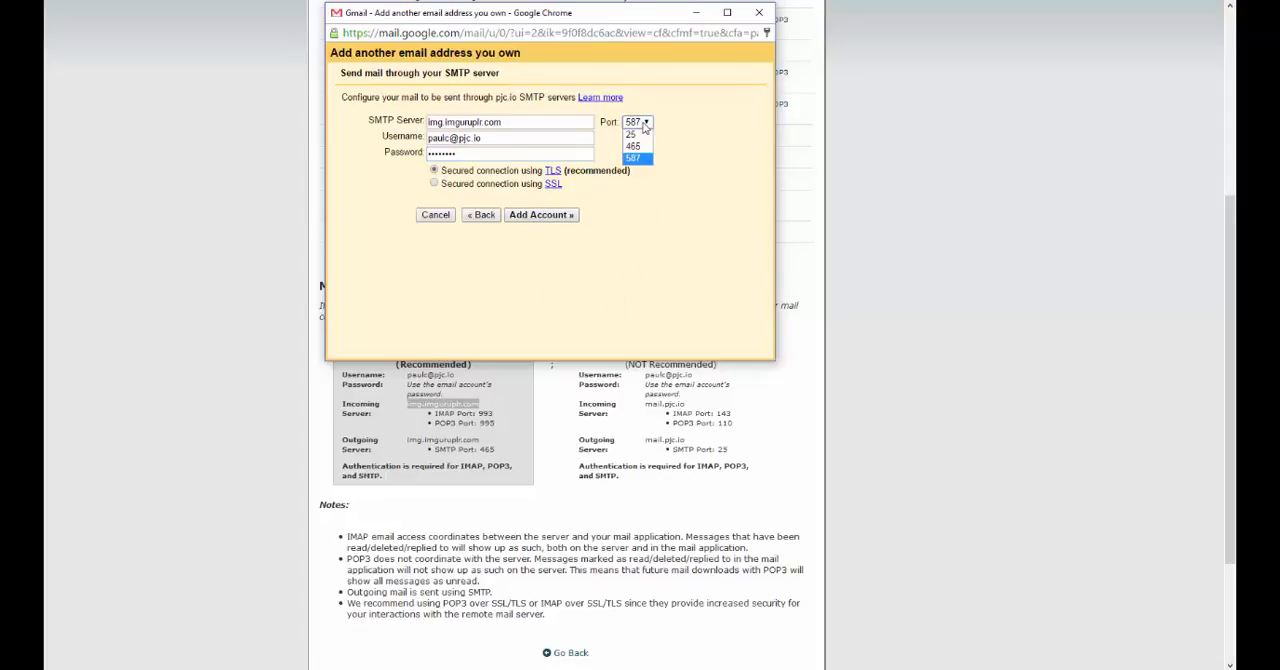
{"action": "left_click", "coordinate": [632, 148]}
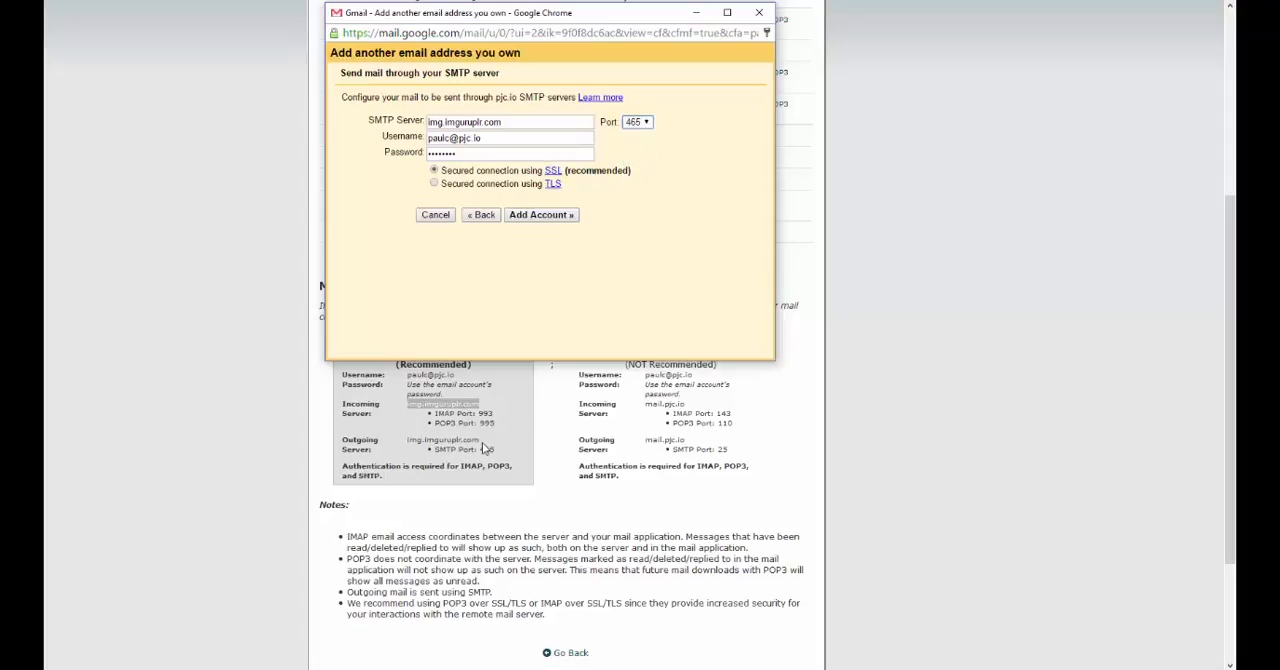
{"action": "double_click", "coordinate": [487, 449]}
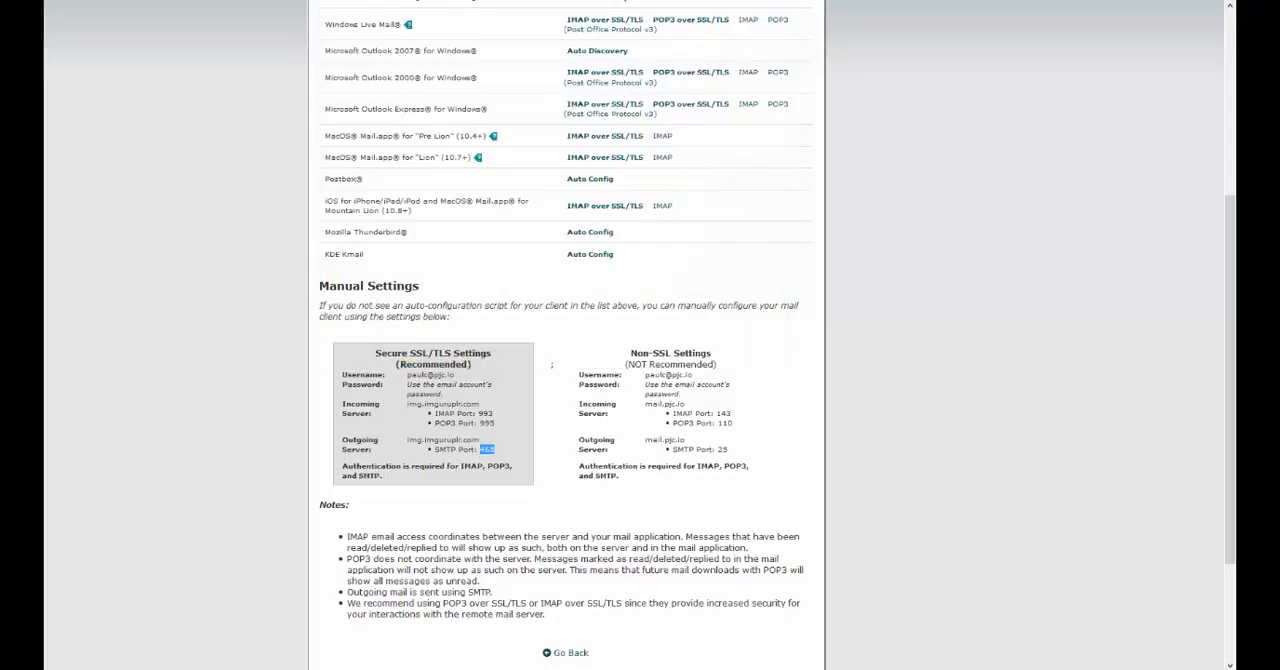
Step: Return to the Gmail form and add the sending account with the entered SMTP settings
{"action": "scroll", "coordinate": [522, 200], "scroll_direction": "up", "scroll_amount": 3}
{"action": "scroll", "coordinate": [522, 211], "scroll_direction": "down", "scroll_amount": 3}
{"action": "scroll", "coordinate": [441, 612], "scroll_direction": "up", "scroll_amount": 2}
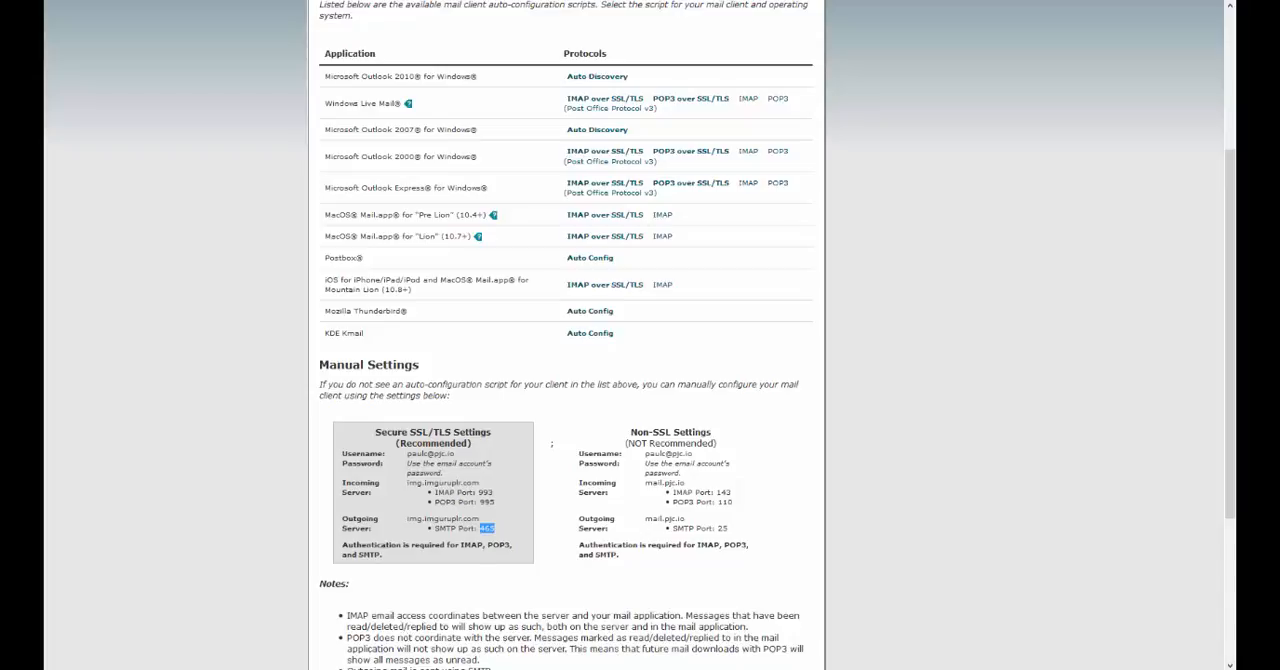
{"action": "left_click", "coordinate": [651, 625]}
{"action": "left_click", "coordinate": [655, 612]}
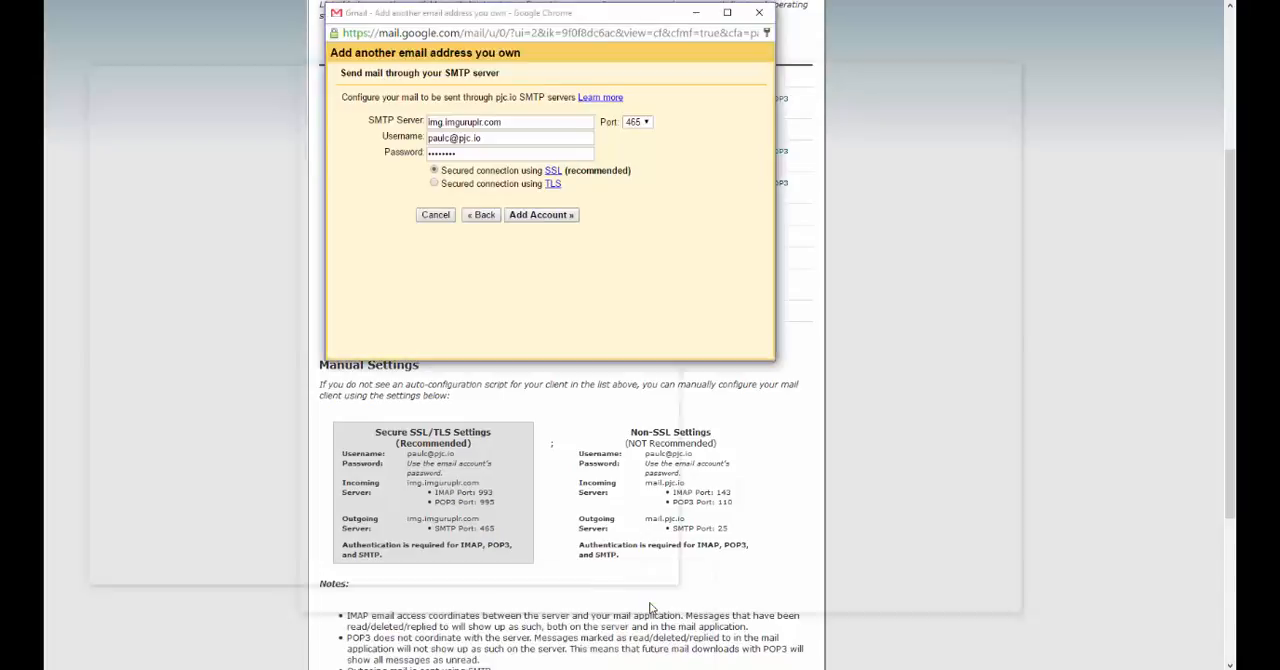
{"action": "left_click", "coordinate": [542, 215]}
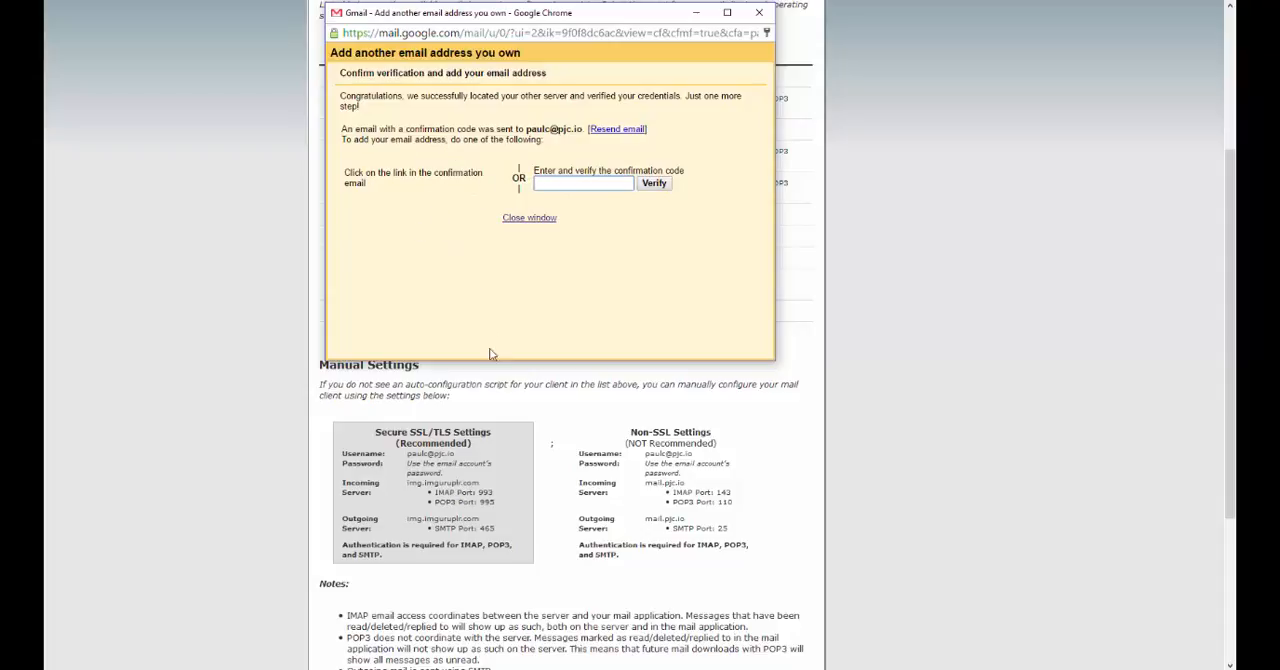
Step: Switch to cPanel and go back from the mail client settings to the Email Accounts page
{"action": "left_click", "coordinate": [524, 400]}
{"action": "scroll", "coordinate": [528, 388], "scroll_direction": "up", "scroll_amount": 1}
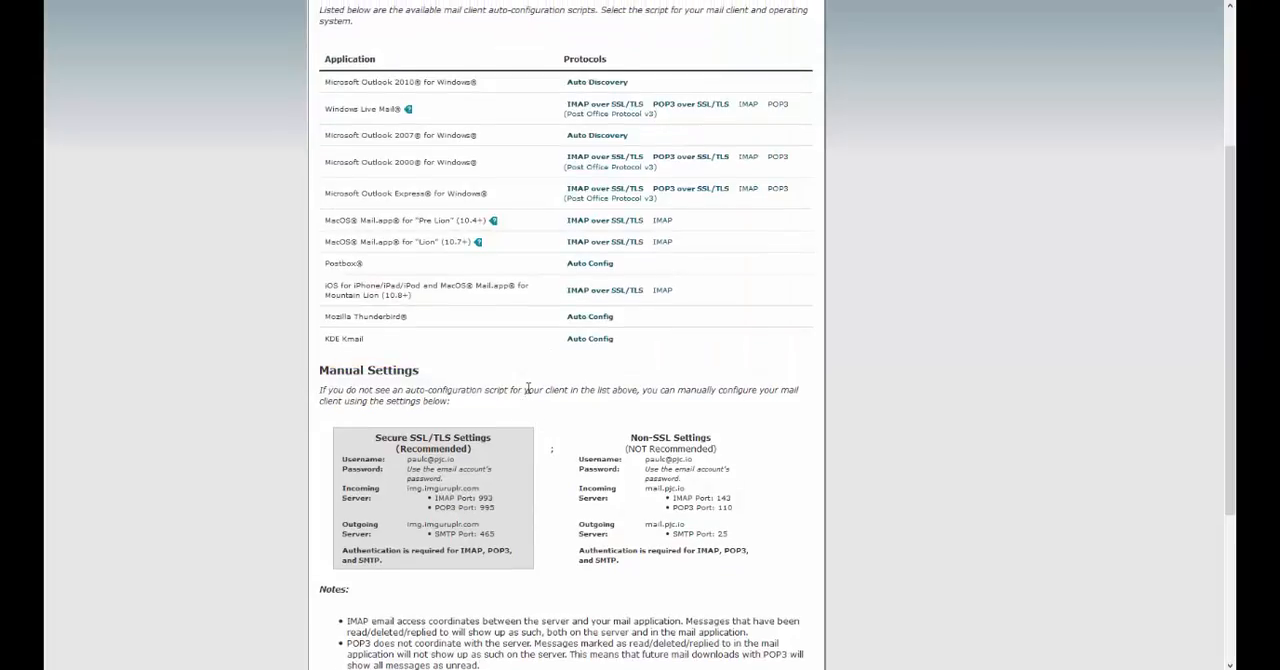
{"action": "scroll", "coordinate": [528, 390], "scroll_direction": "up", "scroll_amount": 3}
{"action": "scroll", "coordinate": [529, 390], "scroll_direction": "down", "scroll_amount": 5}
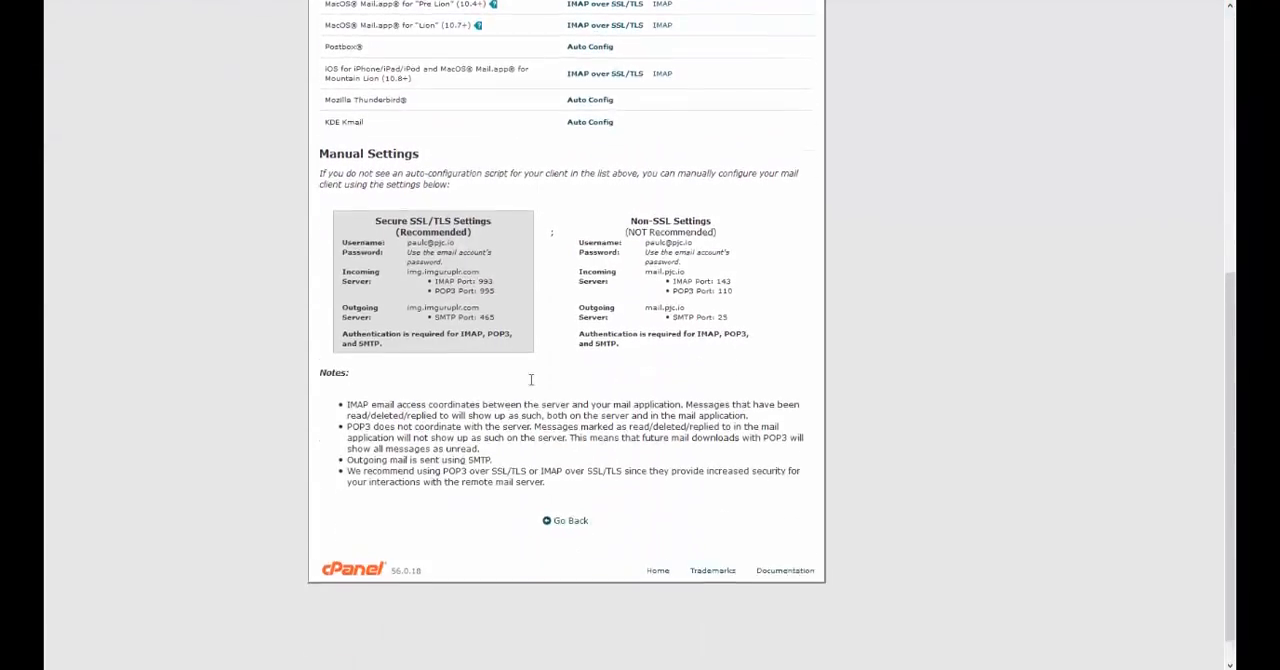
{"action": "scroll", "coordinate": [531, 379], "scroll_direction": "down", "scroll_amount": 1}
{"action": "scroll", "coordinate": [530, 378], "scroll_direction": "up", "scroll_amount": 5}
{"action": "scroll", "coordinate": [528, 377], "scroll_direction": "down", "scroll_amount": 5}
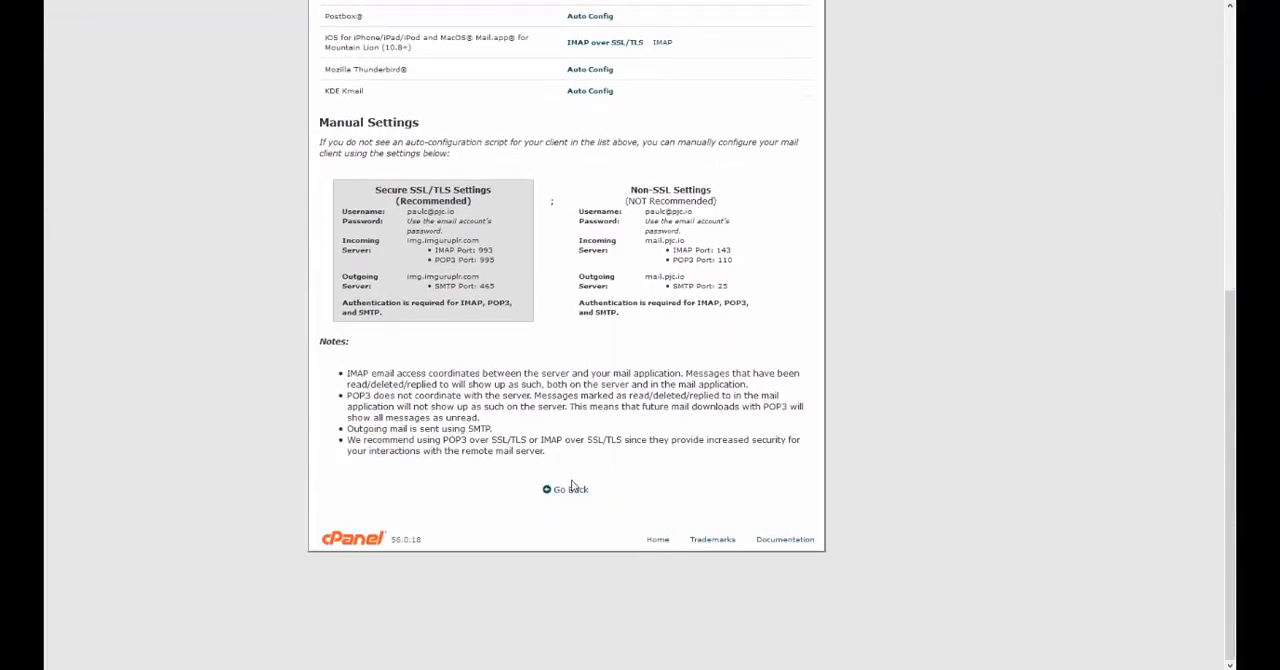
{"action": "left_click", "coordinate": [572, 487]}
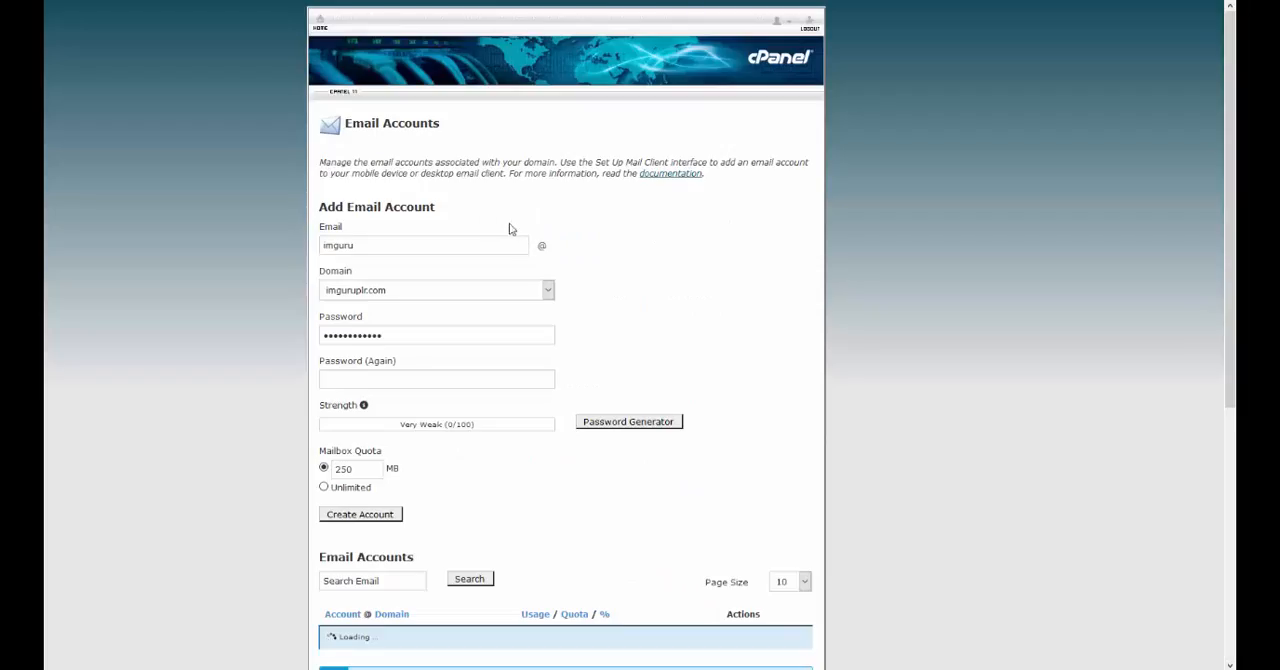
Step: Access webmail for the new domain account, permanently storing a security exception for the site
{"action": "scroll", "coordinate": [866, 309], "scroll_direction": "down", "scroll_amount": 10}
{"action": "scroll", "coordinate": [869, 316], "scroll_direction": "up", "scroll_amount": 3}
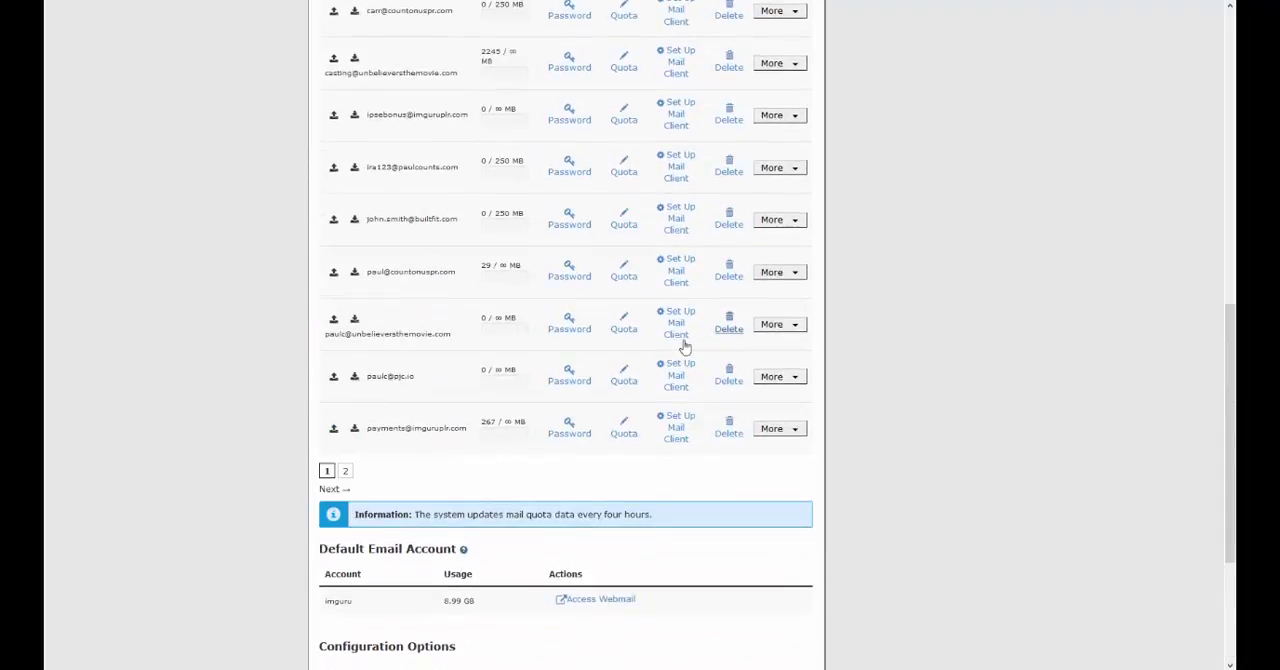
{"action": "left_click", "coordinate": [795, 377]}
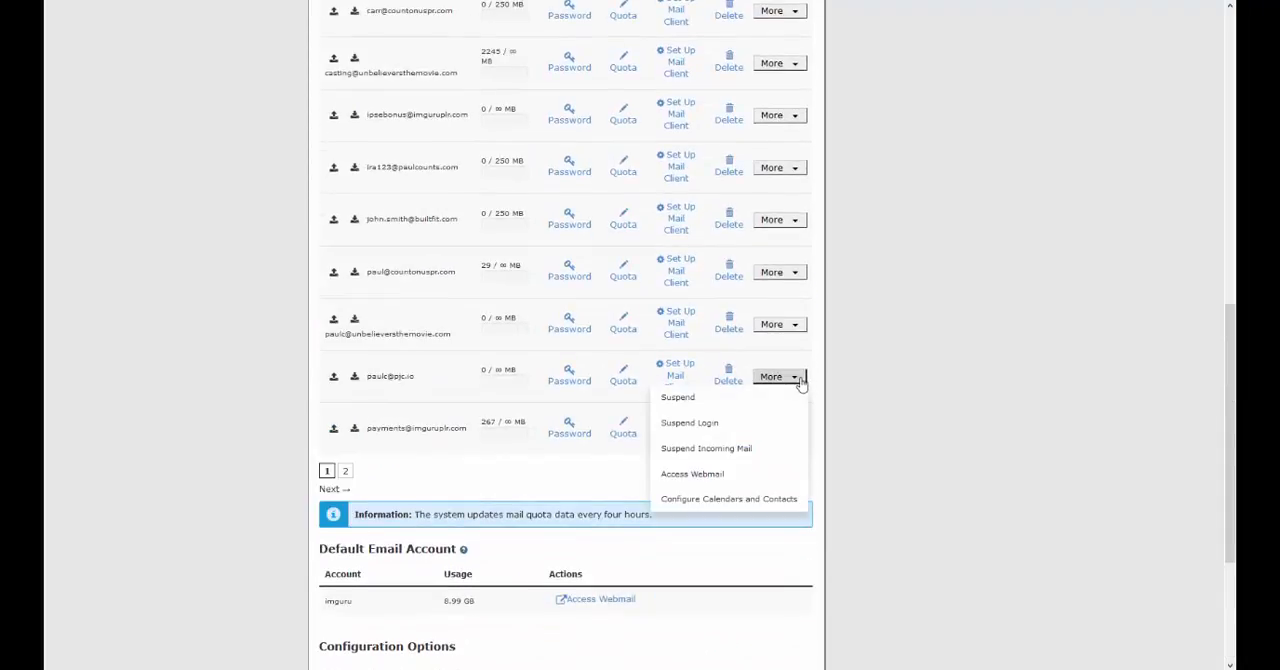
{"action": "left_click", "coordinate": [706, 474]}
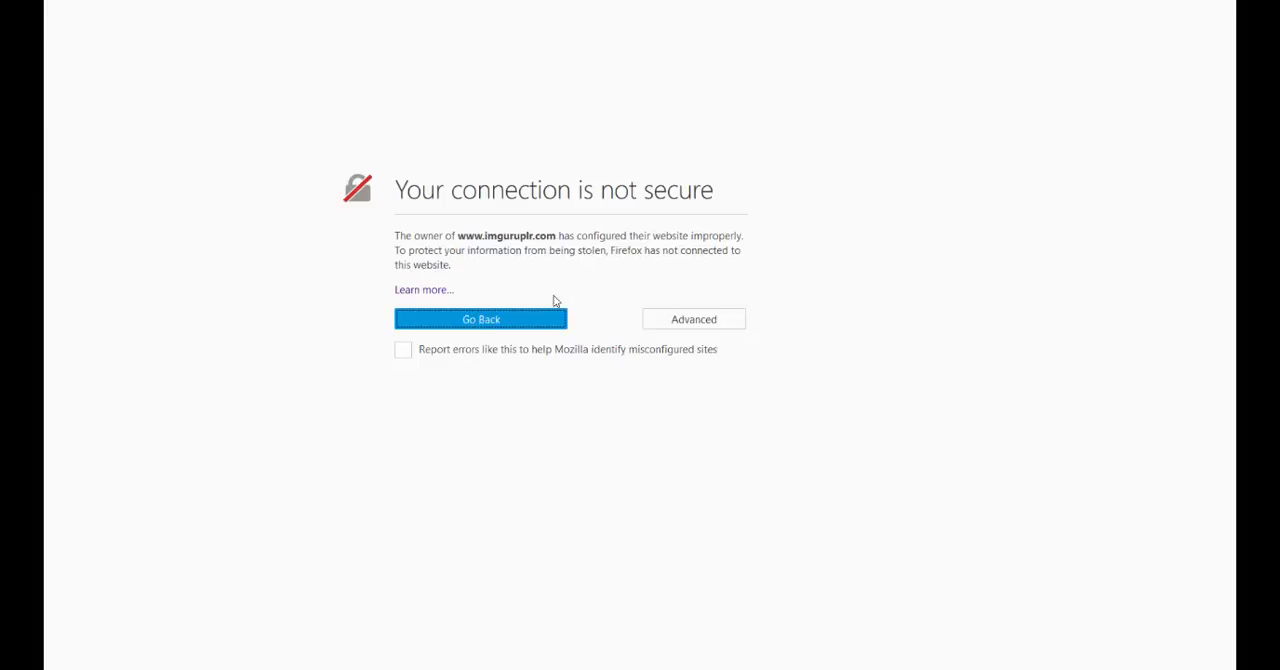
{"action": "left_click", "coordinate": [692, 321]}
{"action": "left_click", "coordinate": [468, 479]}
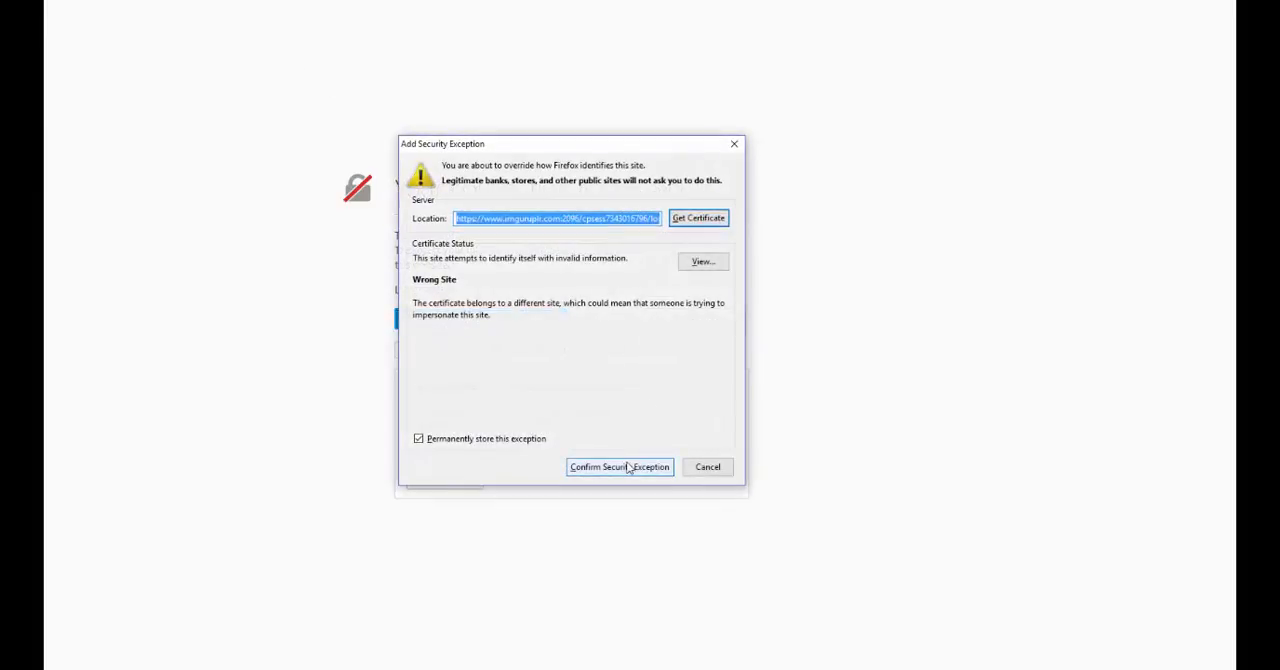
{"action": "left_click", "coordinate": [630, 466]}
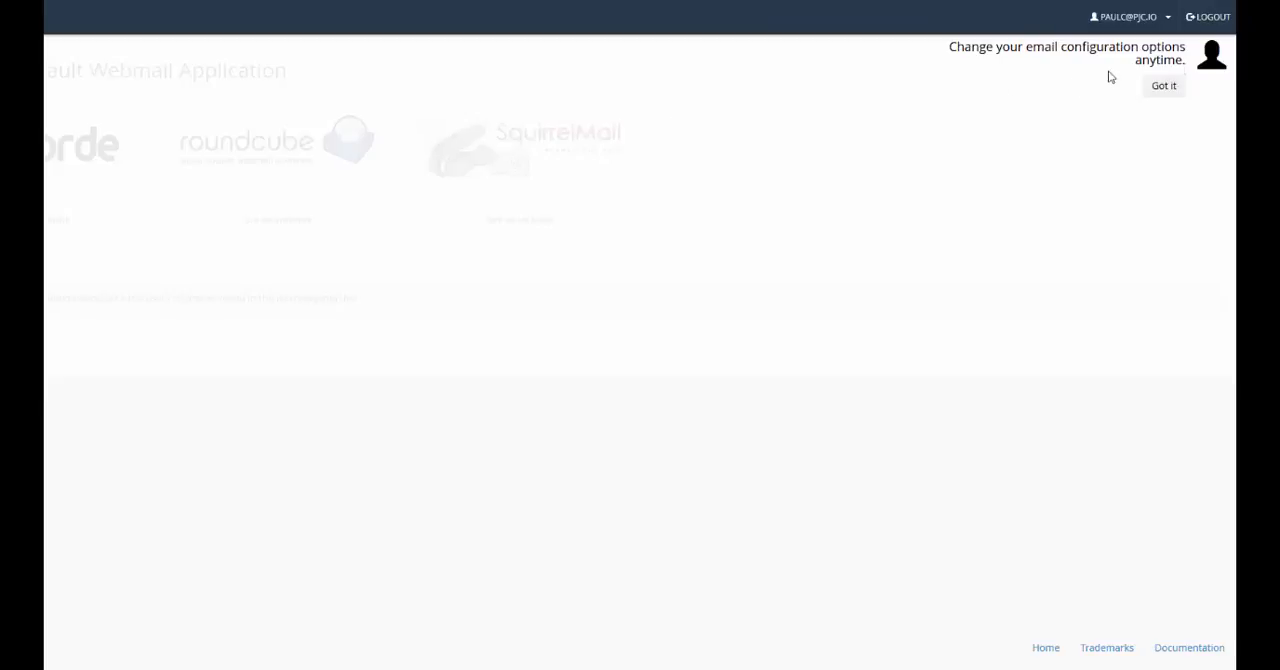
Step: Dismiss the webmail tip, open SquirrelMail, and submit the account owner's full name in the name and address options
{"action": "left_click", "coordinate": [1168, 87]}
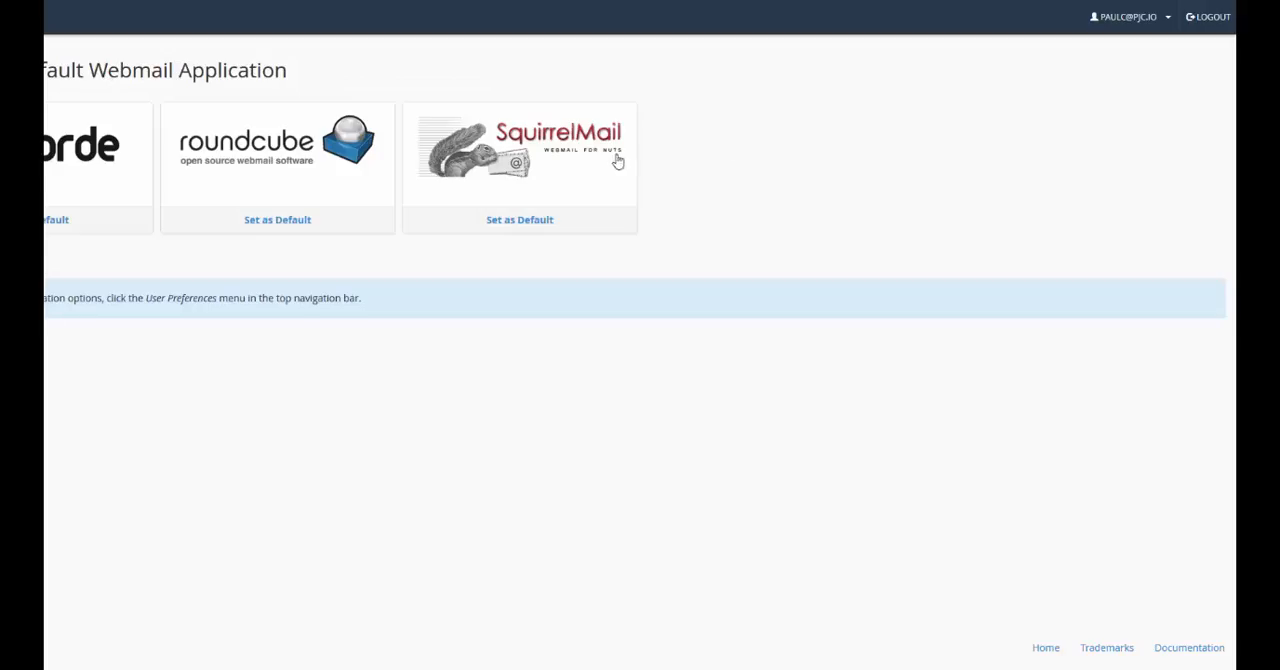
{"action": "left_click", "coordinate": [517, 152]}
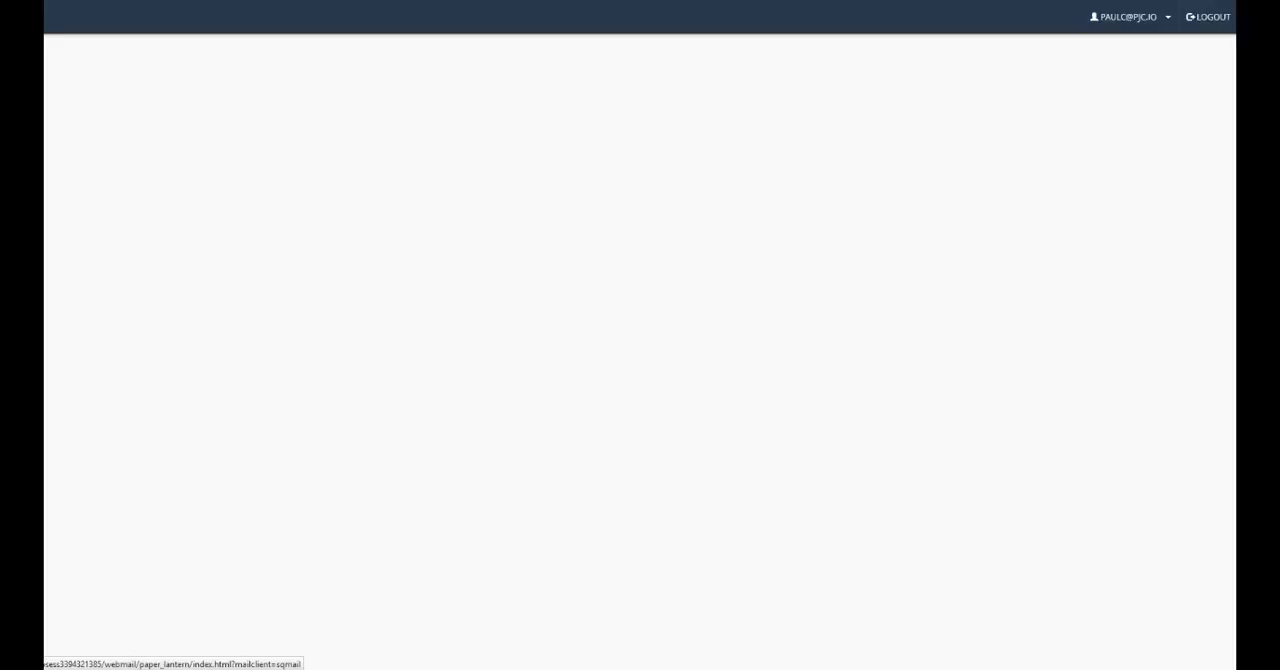
{"action": "left_click", "coordinate": [645, 133]}
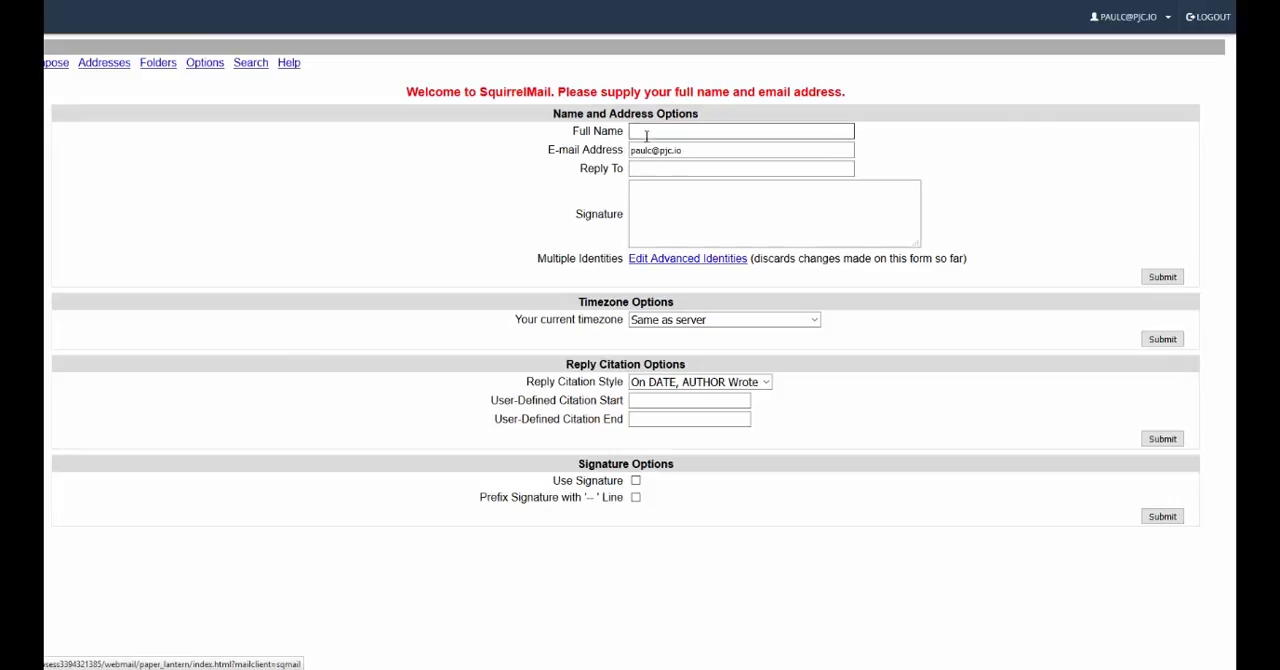
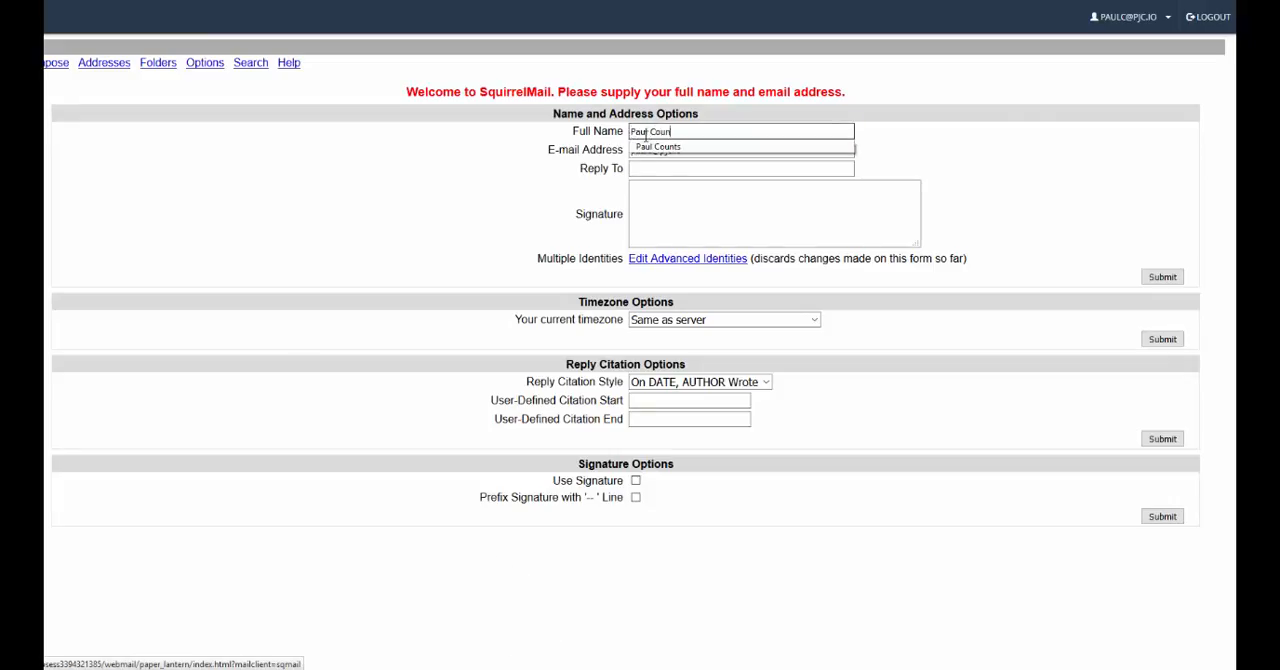
{"action": "left_click", "coordinate": [668, 149]}
{"action": "left_click", "coordinate": [1164, 275]}
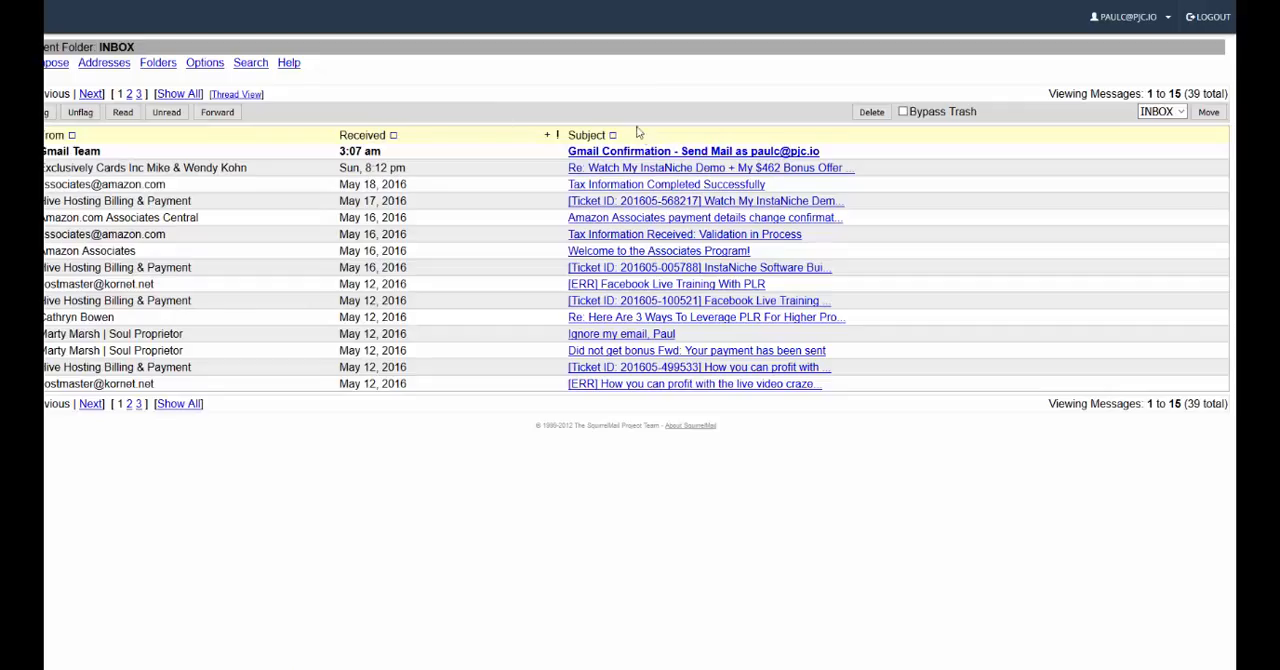
Step: Open the Gmail Confirmation message in the inbox and copy the address of its confirmation link
{"action": "left_click", "coordinate": [648, 152]}
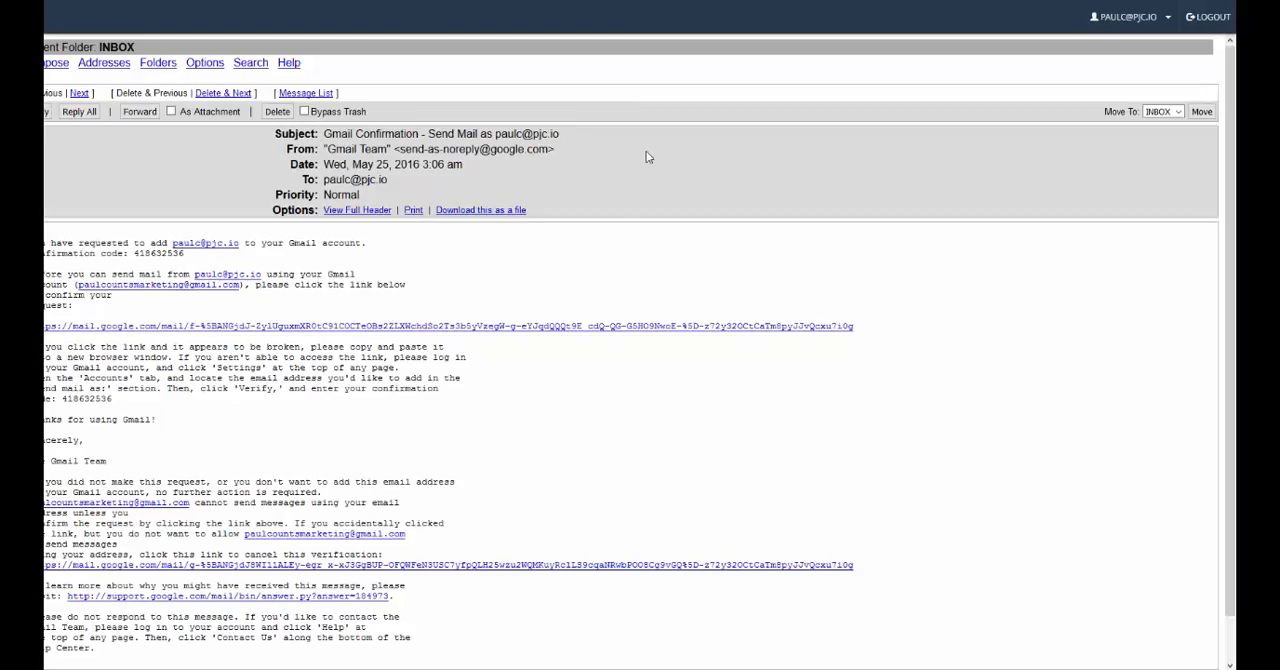
{"action": "right_click", "coordinate": [195, 333]}
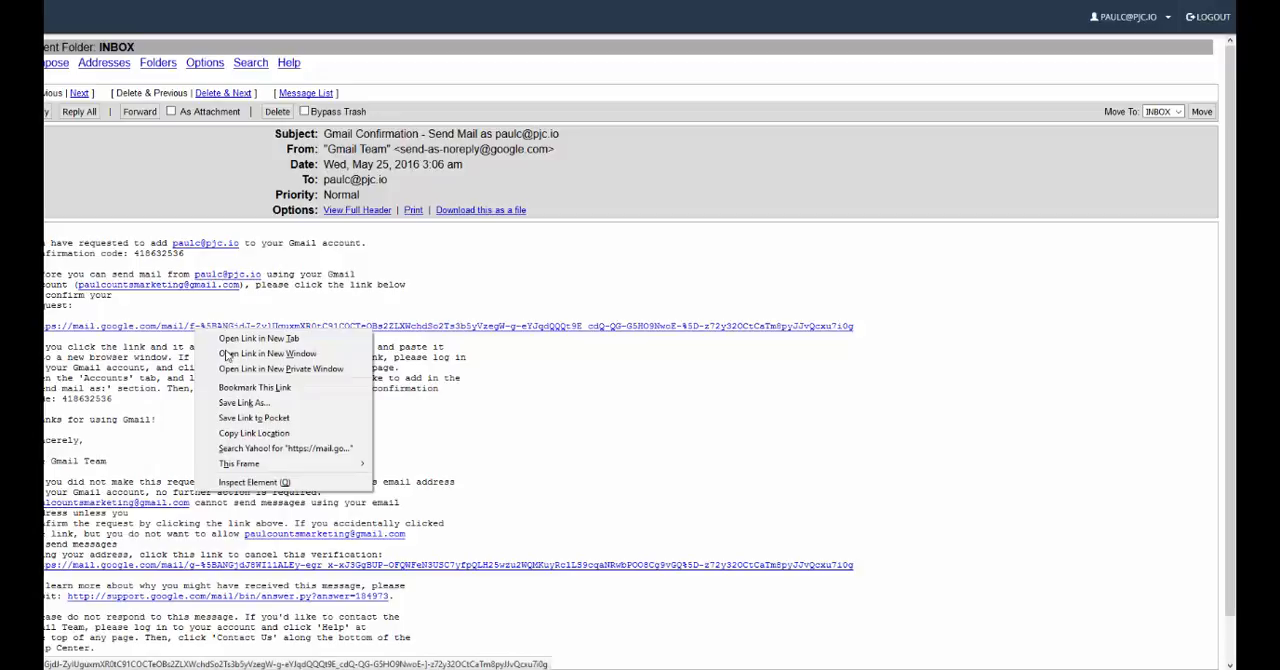
{"action": "left_click", "coordinate": [250, 432]}
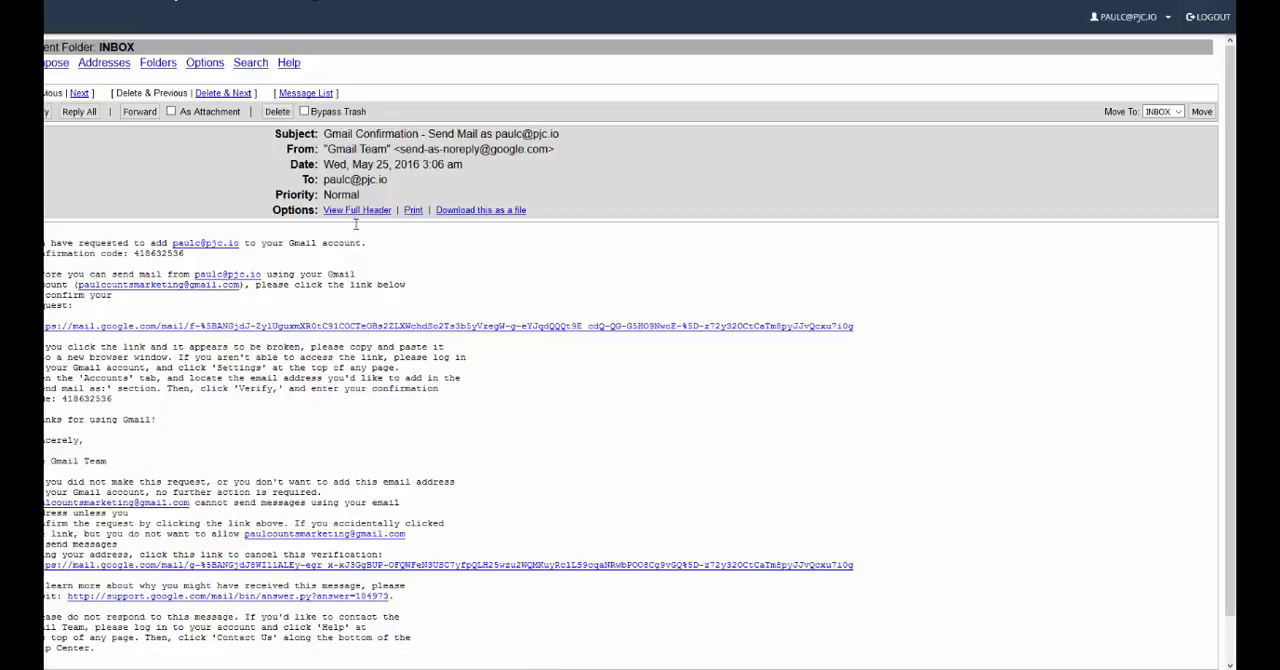
{"action": "mouse_move", "coordinate": [503, 668]}
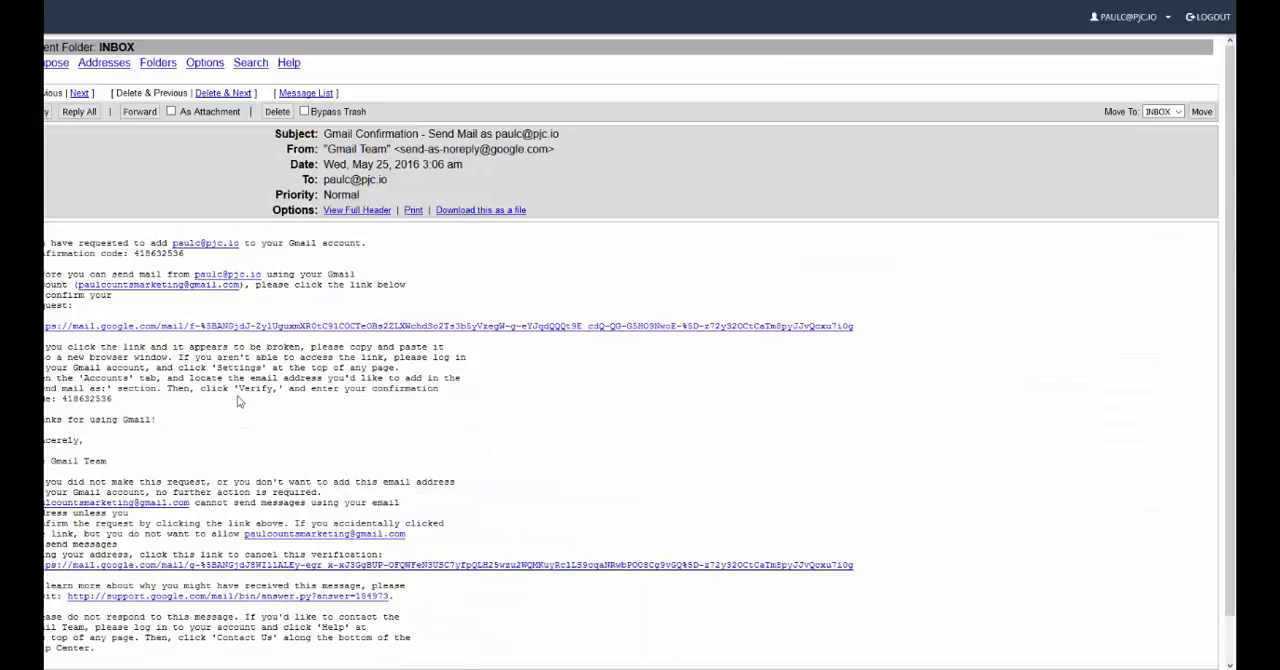
Step: Copy the confirmation code from the message into Gmail's verification form and verify the new sending address
{"action": "left_click_drag", "start_coordinate": [62, 398], "coordinate": [118, 402]}
{"action": "left_click", "coordinate": [502, 668]}
{"action": "left_click", "coordinate": [650, 612]}
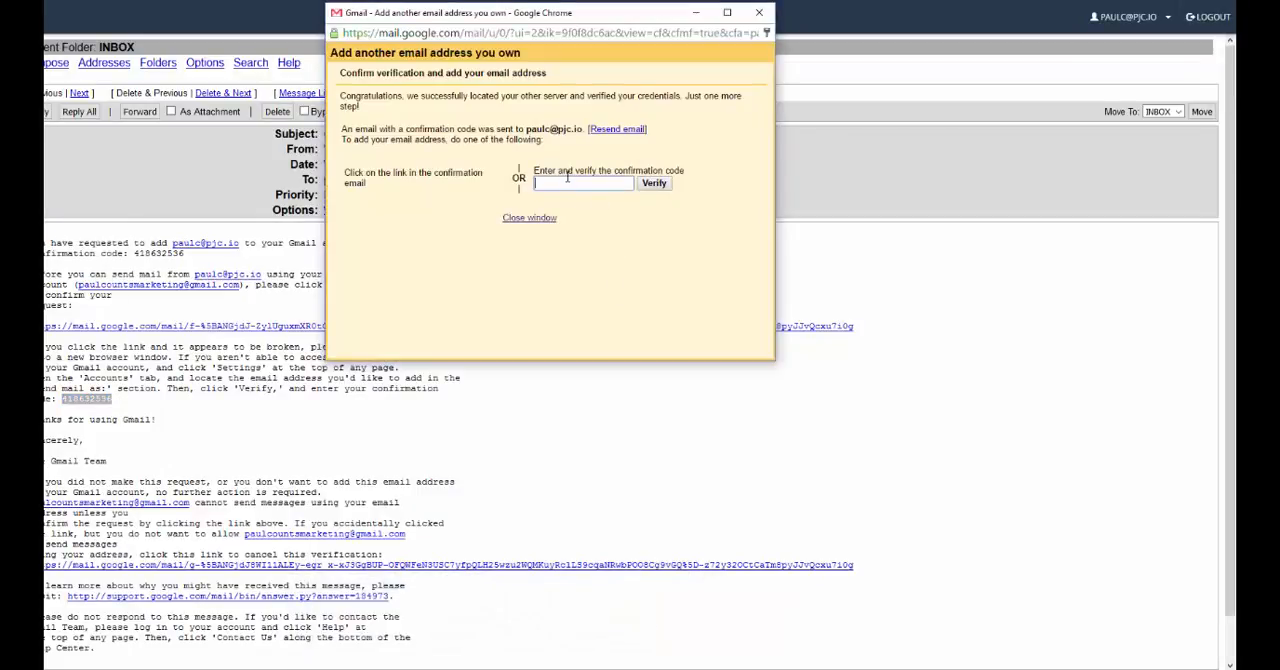
{"action": "key", "text": "ctrl+v"}
{"action": "left_click", "coordinate": [651, 184]}
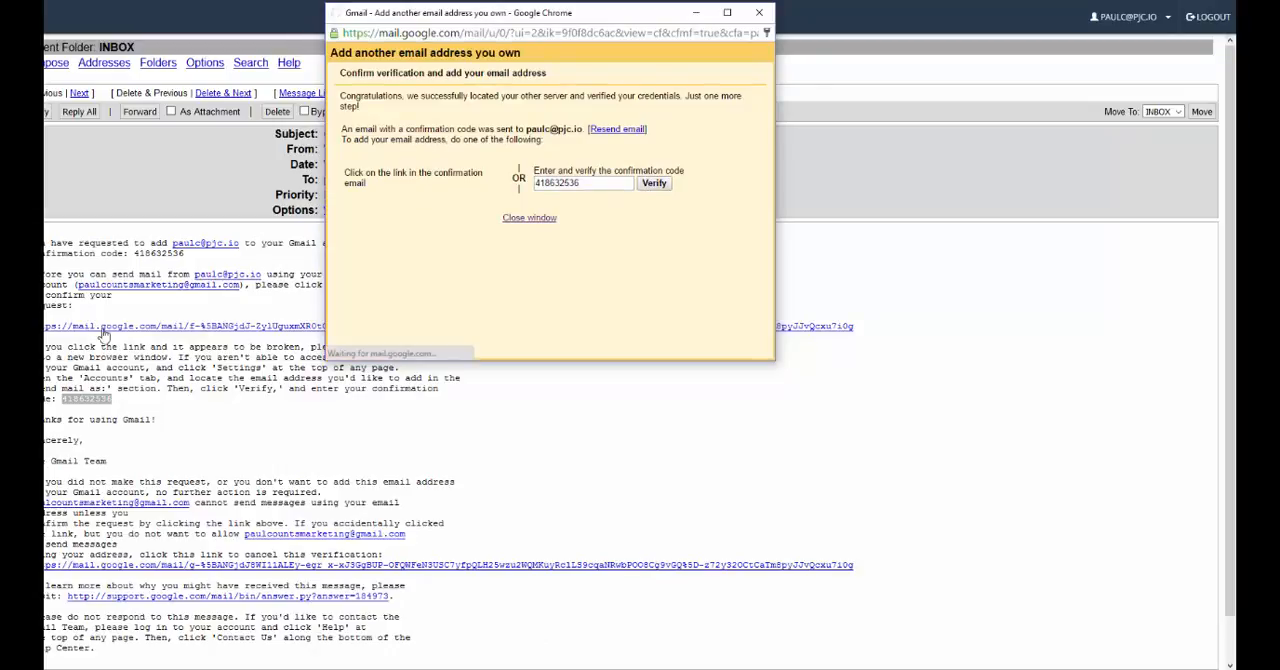
{"action": "left_click", "coordinate": [120, 405]}
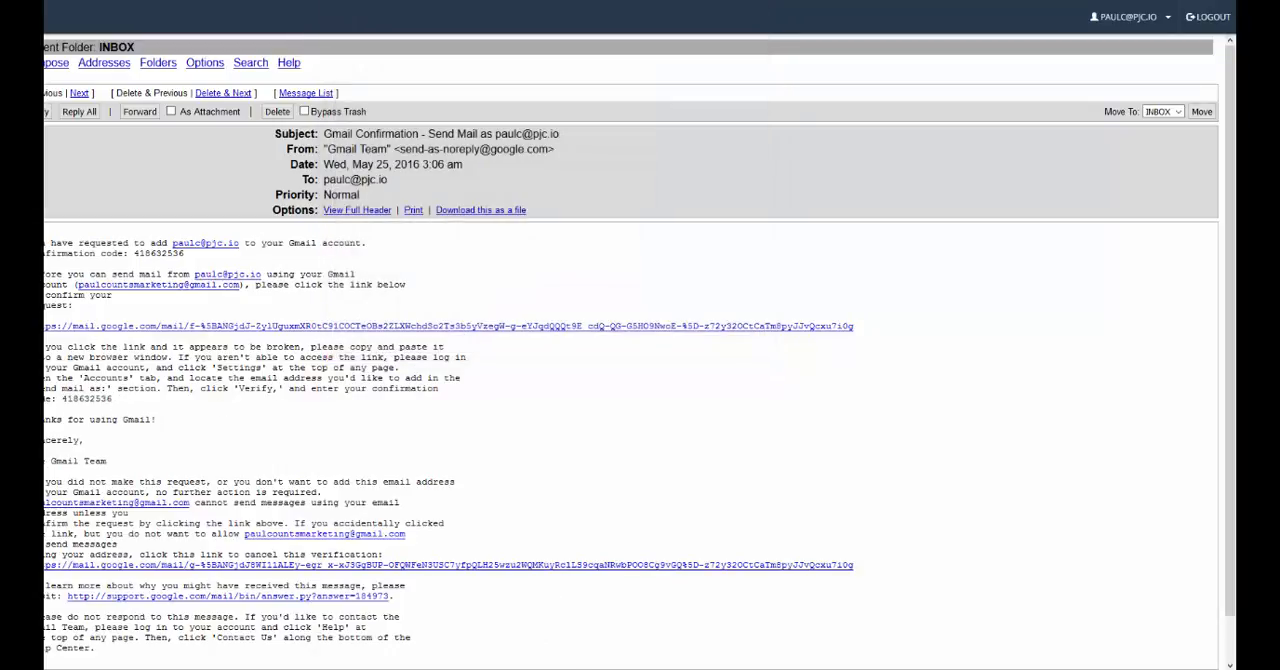
{"action": "mouse_move", "coordinate": [560, 660]}
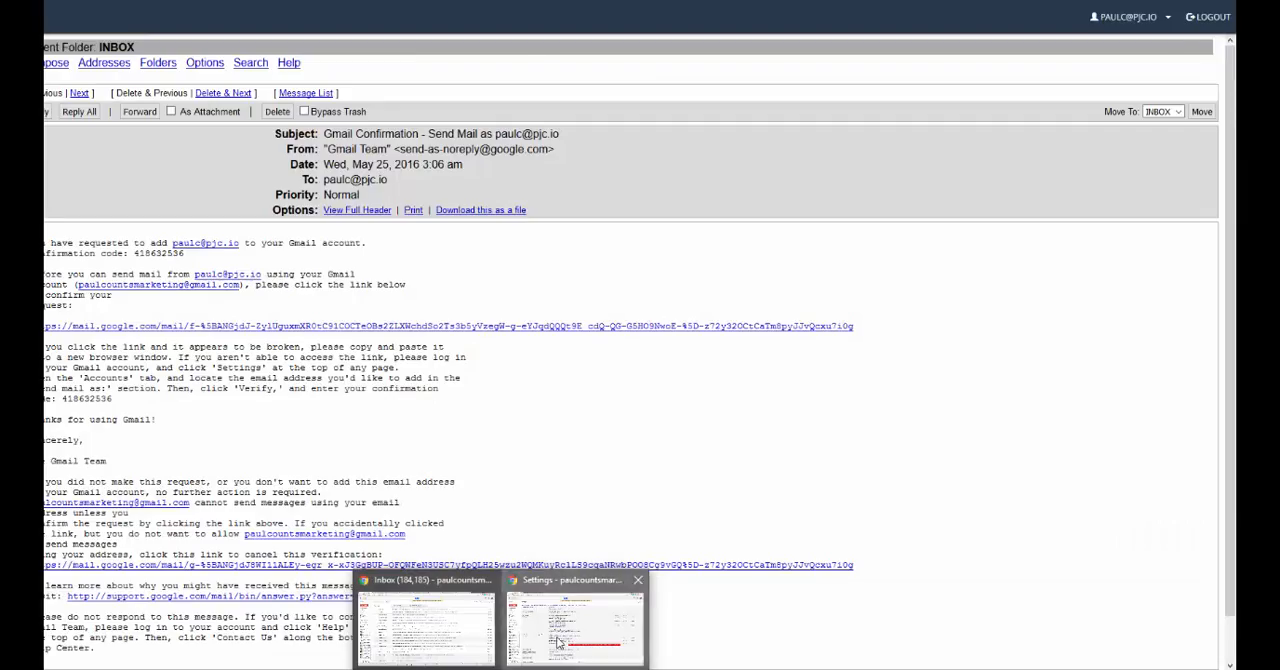
{"action": "left_click", "coordinate": [558, 642]}
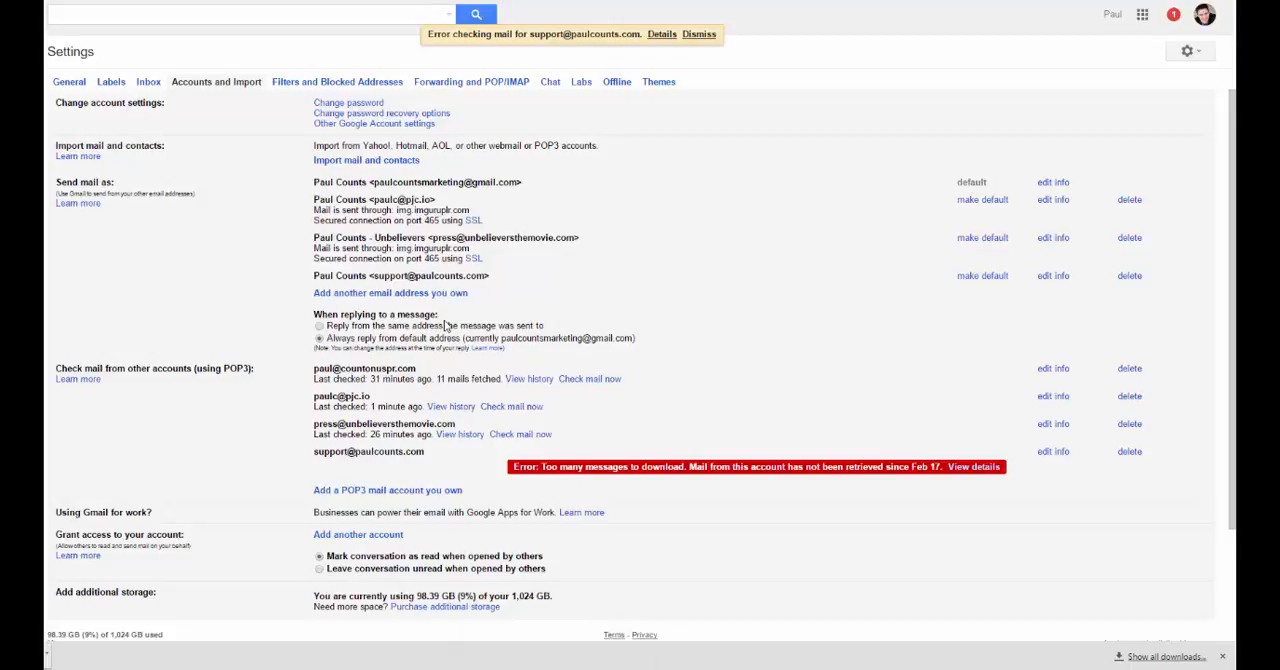
{"action": "left_click", "coordinate": [513, 407]}
{"action": "left_click_drag", "start_coordinate": [314, 397], "coordinate": [377, 397]}
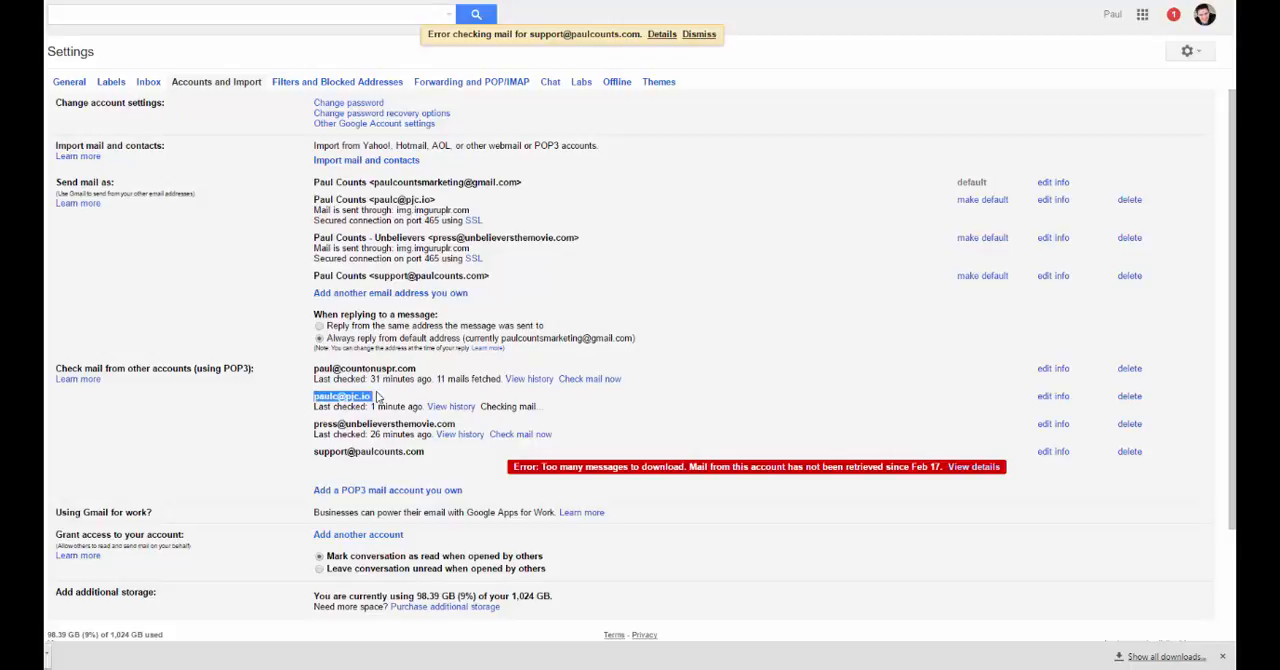
{"action": "left_click", "coordinate": [373, 399]}
{"action": "left_click", "coordinate": [1205, 53]}
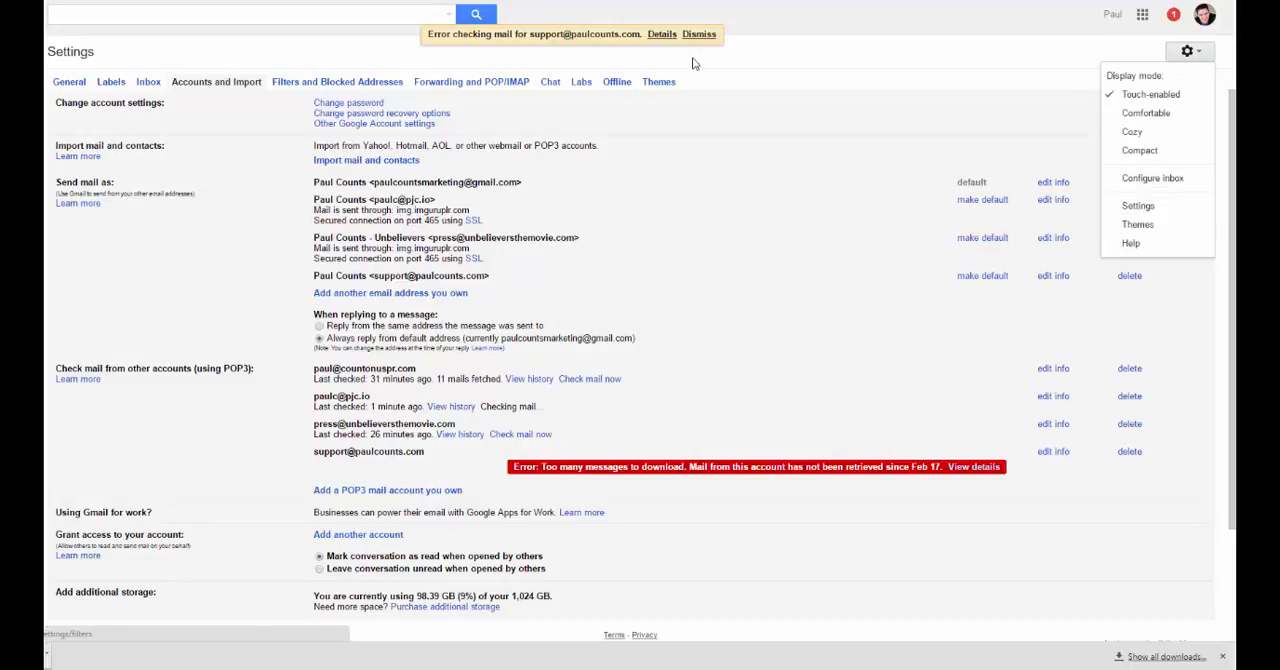
{"action": "left_click", "coordinate": [919, 67]}
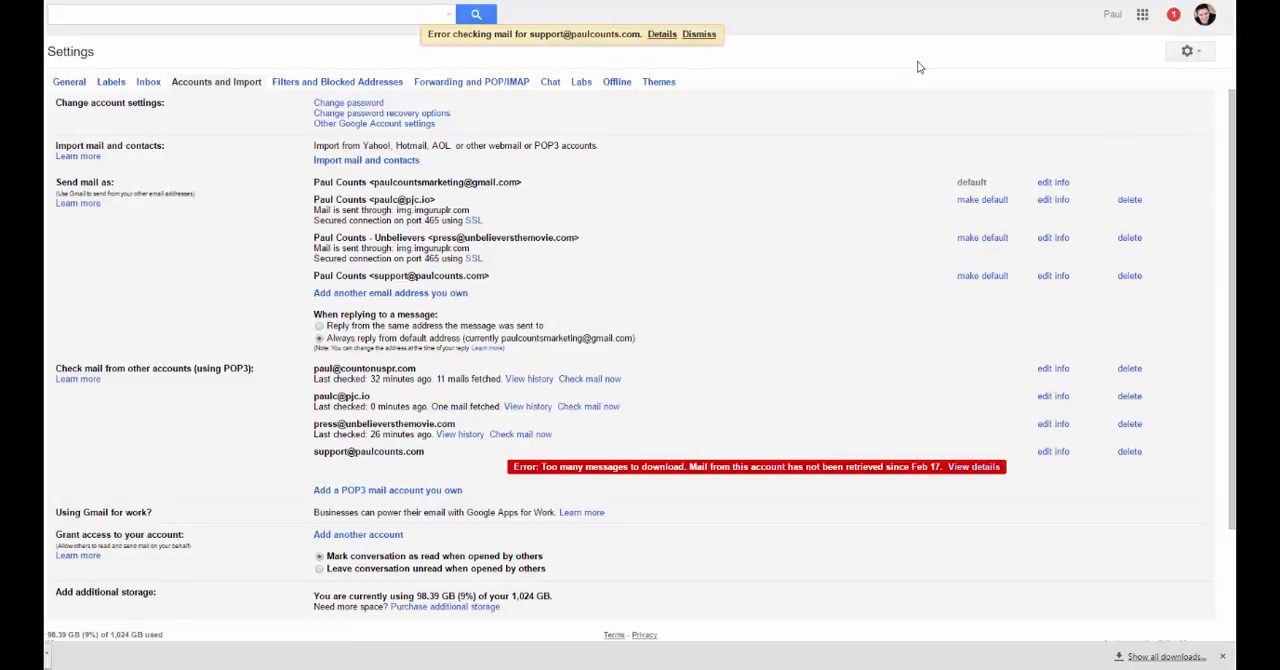